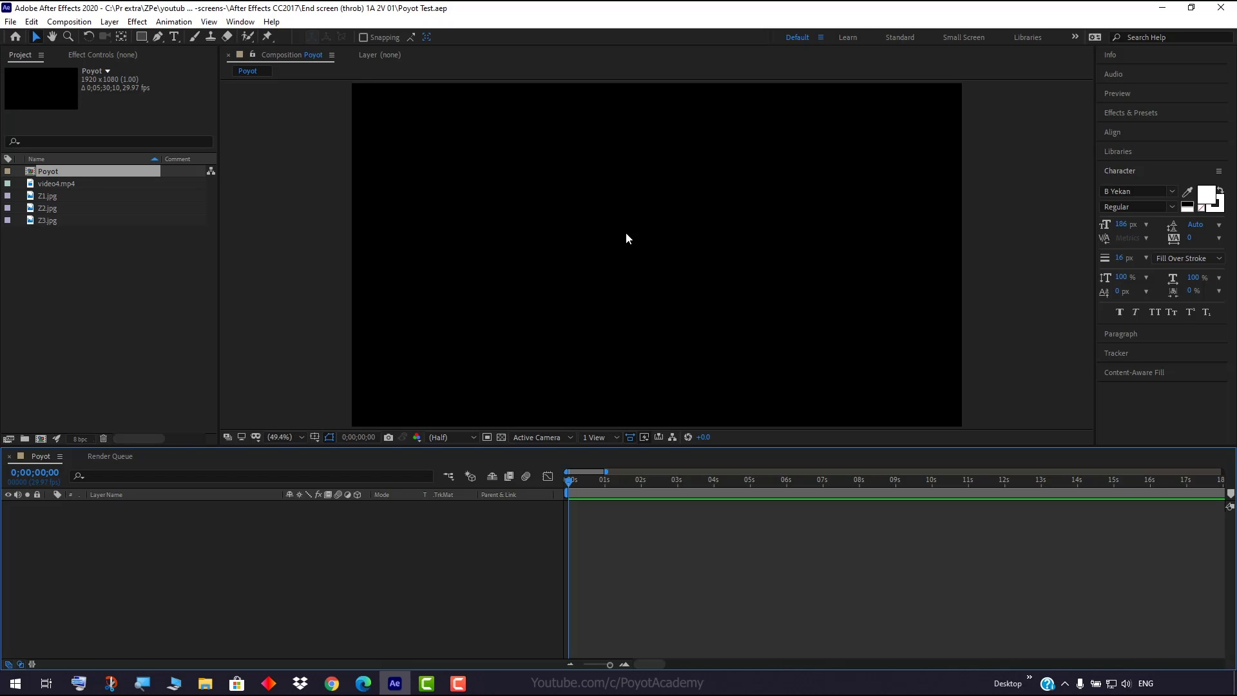
# Add the Z2.jpg image to the Poyot composition as a layer.
pyautogui.click(61, 196)
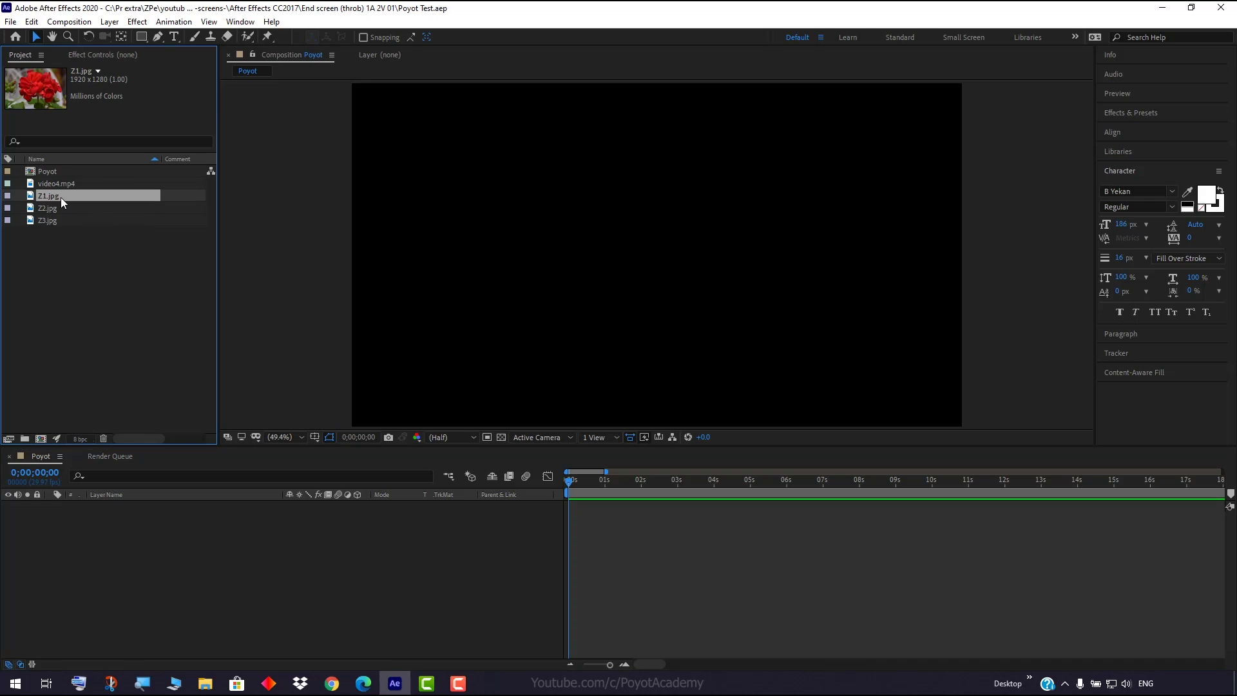
pyautogui.moveTo(75, 196); pyautogui.dragTo(138, 555)
pyautogui.click(82, 208)
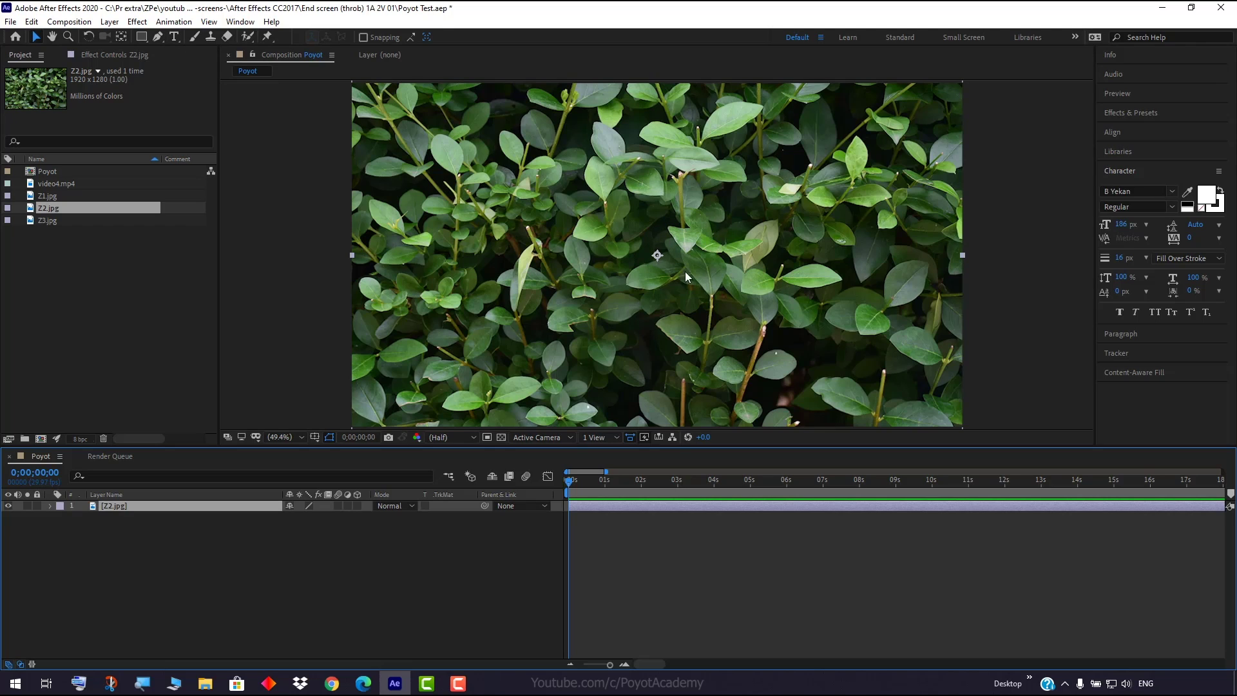
# Create a text layer reading "POYOT" over the leaf background.
pyautogui.hotkey('ctrl', 't')
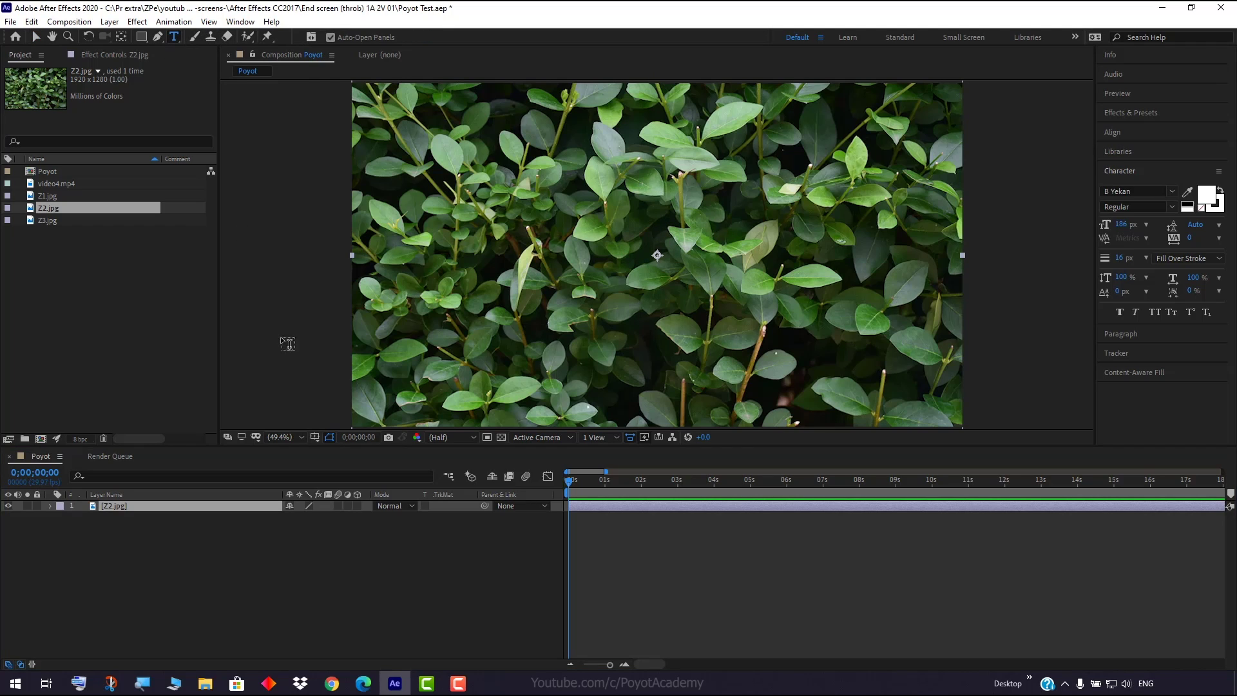
pyautogui.click(544, 254)
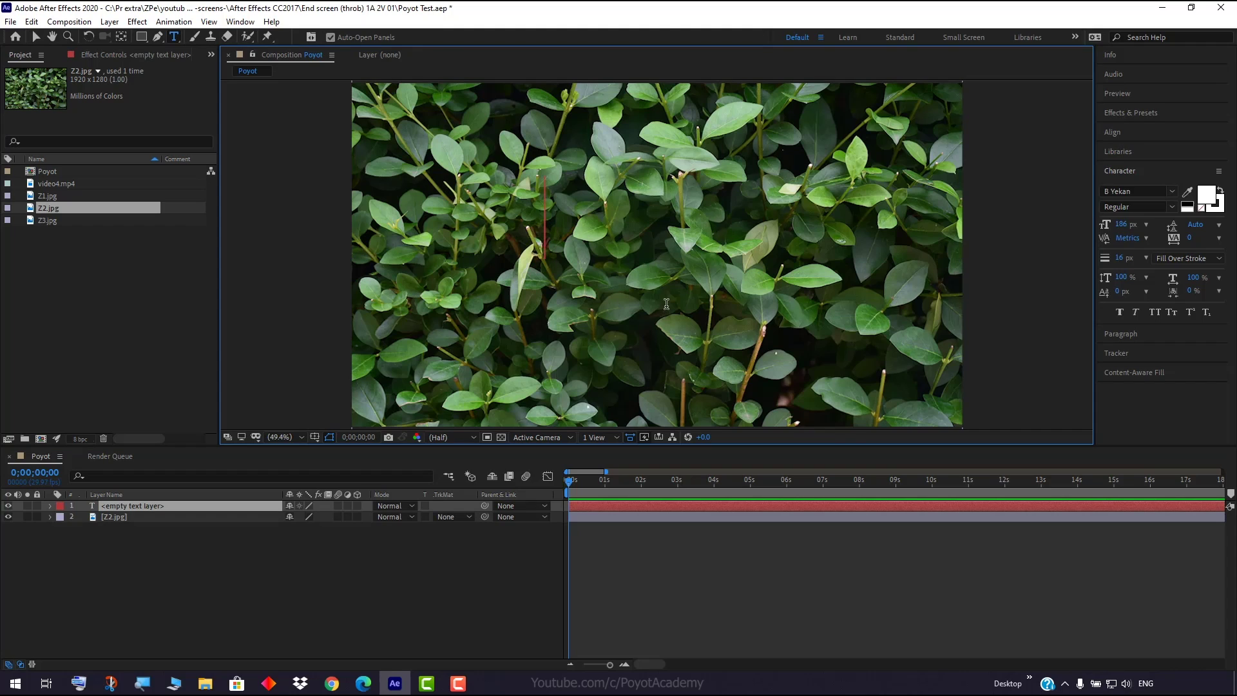
pyautogui.write('Po')
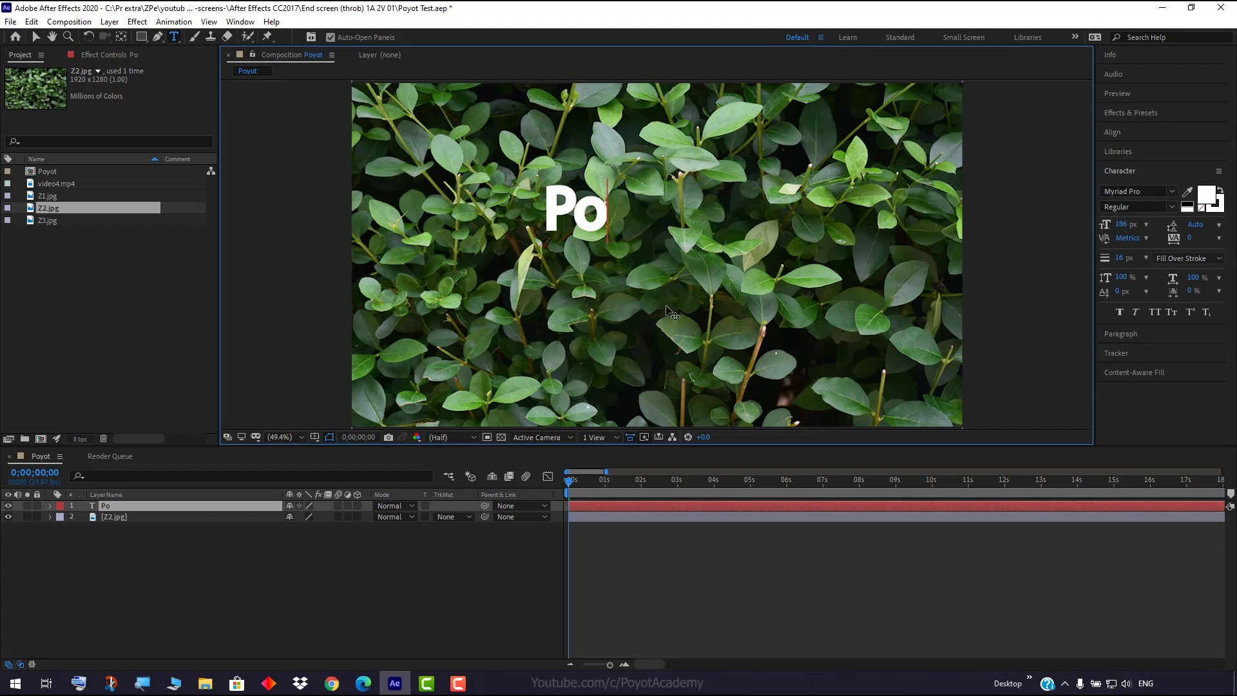
pyautogui.press('BackSpace')
pyautogui.write('OYOT')
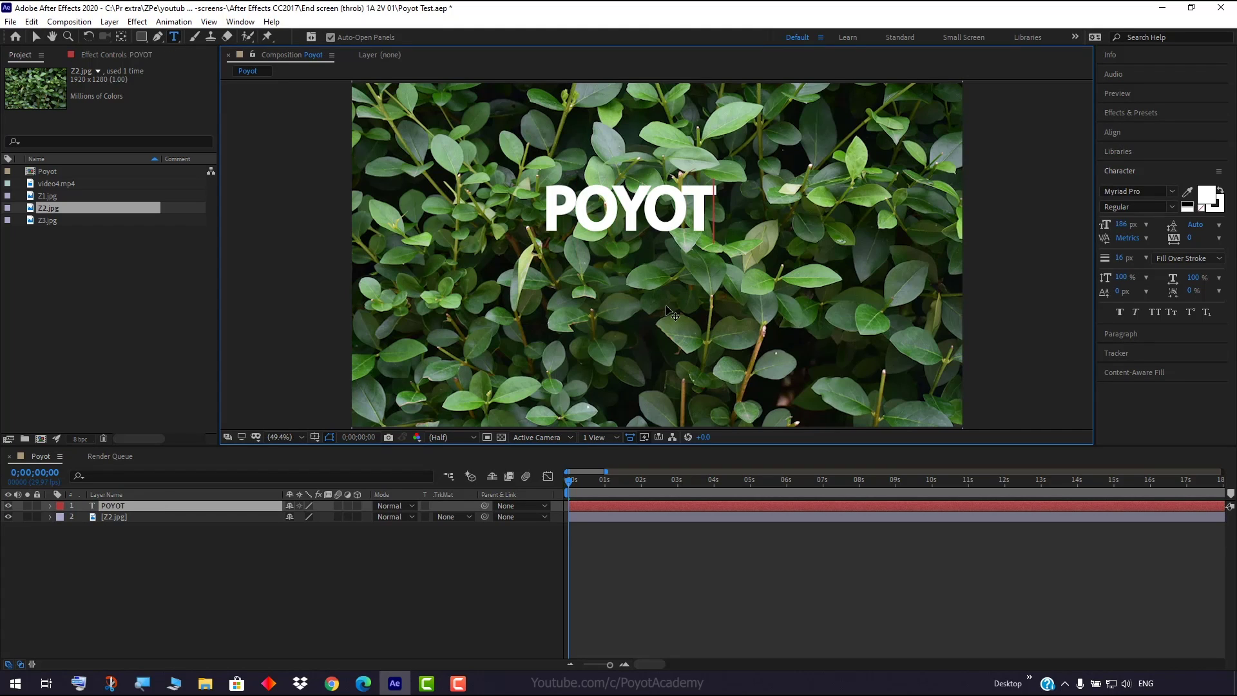
# Enlarge the POYOT text to 353 px and move it to about the centre of the frame.
pyautogui.doubleClick(659, 196)
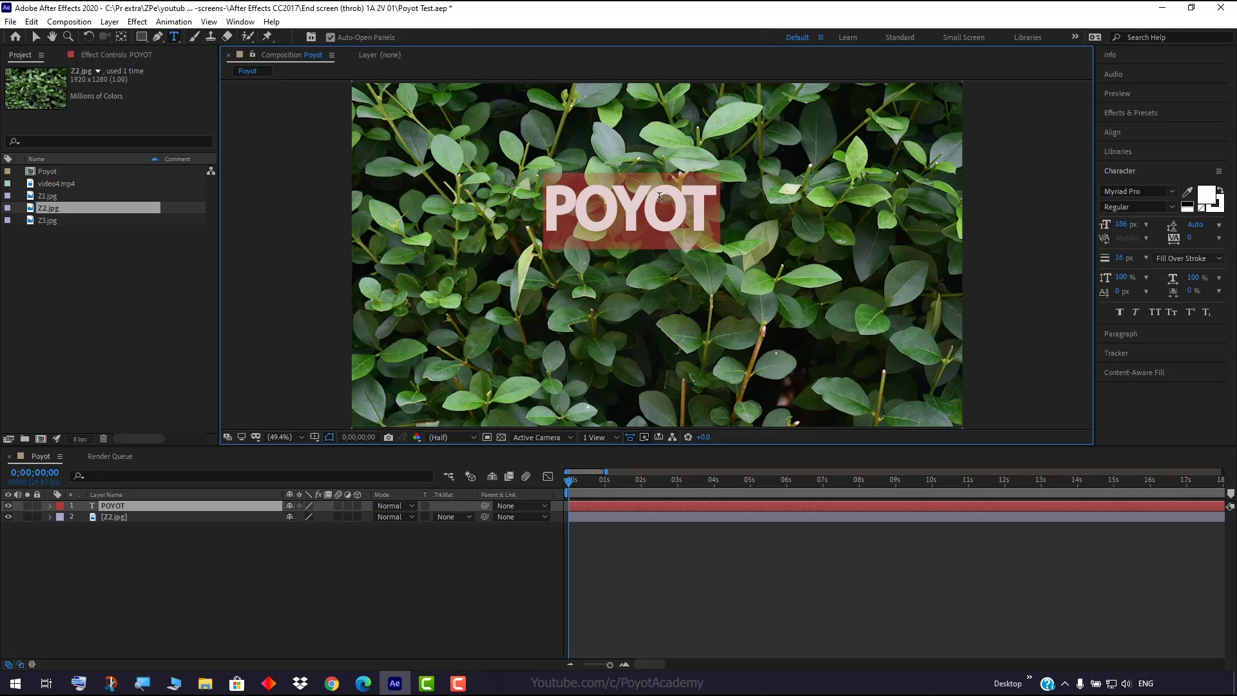
pyautogui.moveTo(1121, 224); pyautogui.dragTo(1224, 219)
pyautogui.click(36, 36)
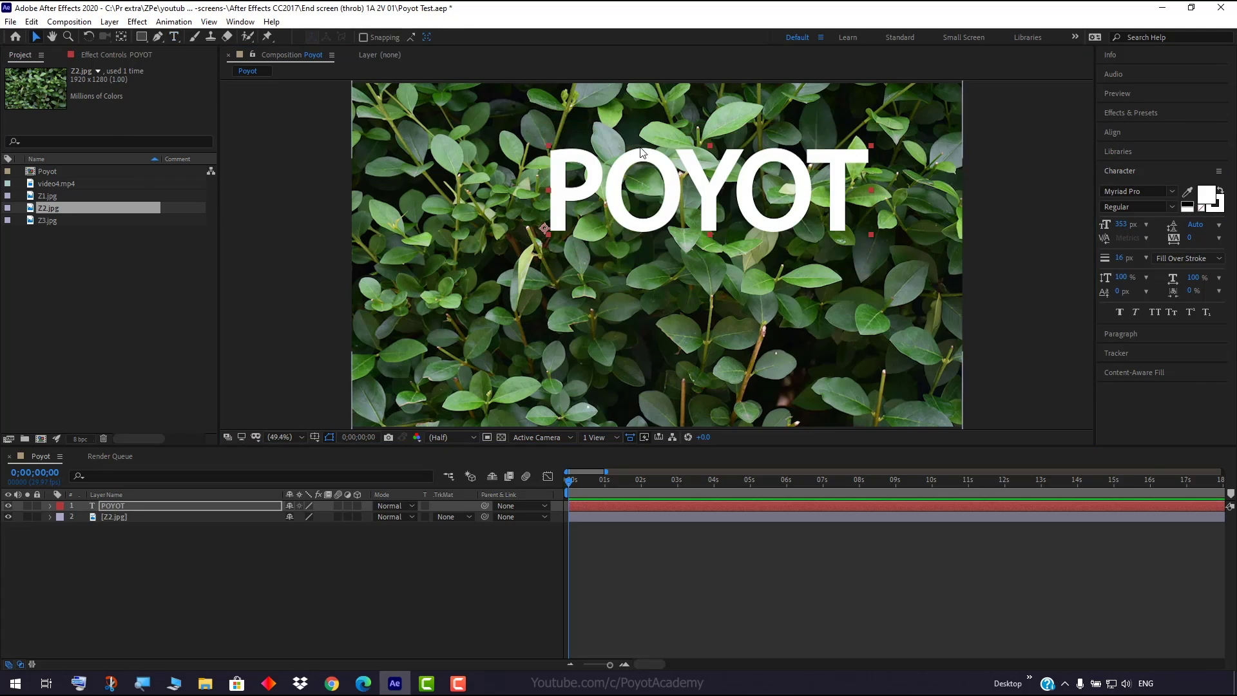
pyautogui.moveTo(641, 153); pyautogui.dragTo(576, 214)
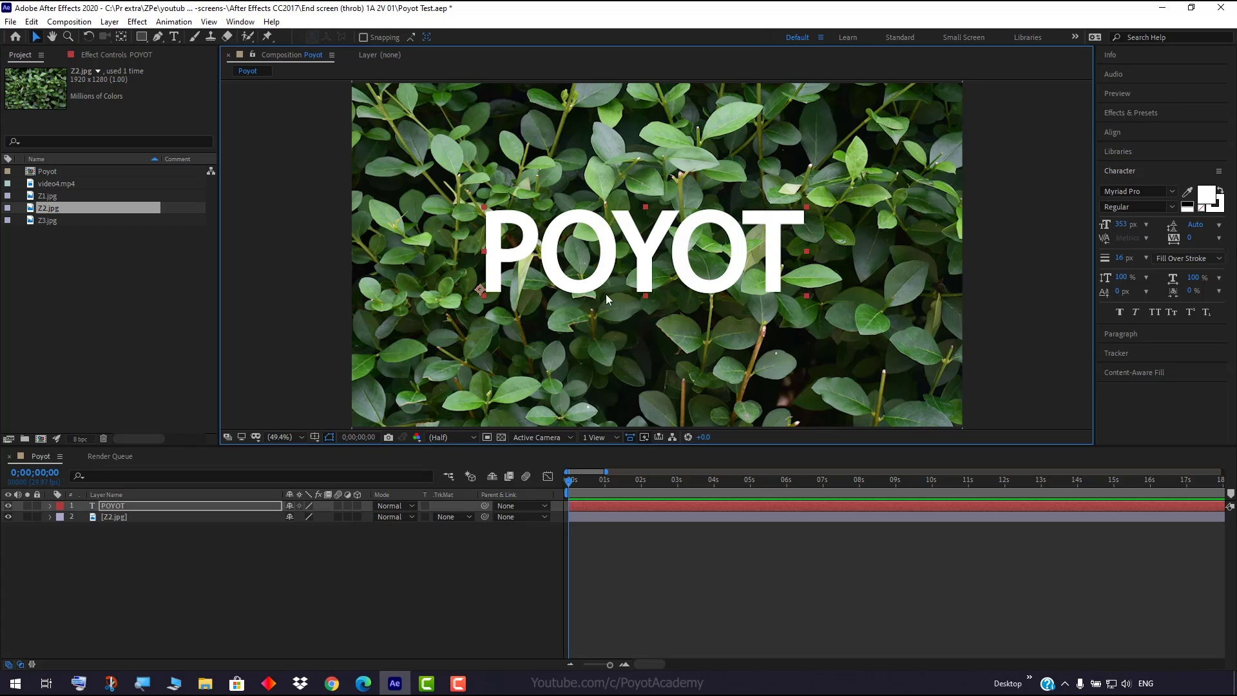
pyautogui.click(547, 192)
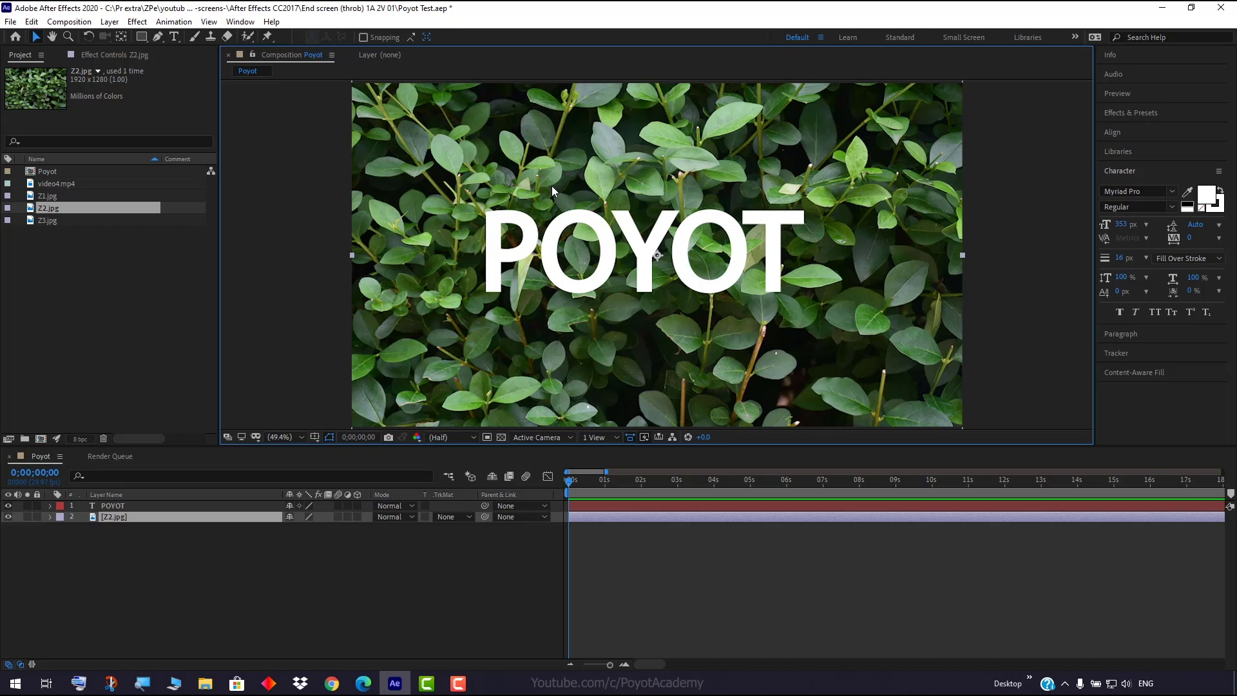
# Apply the Radial Shadow effect to the POYOT text layer.
pyautogui.click(122, 506)
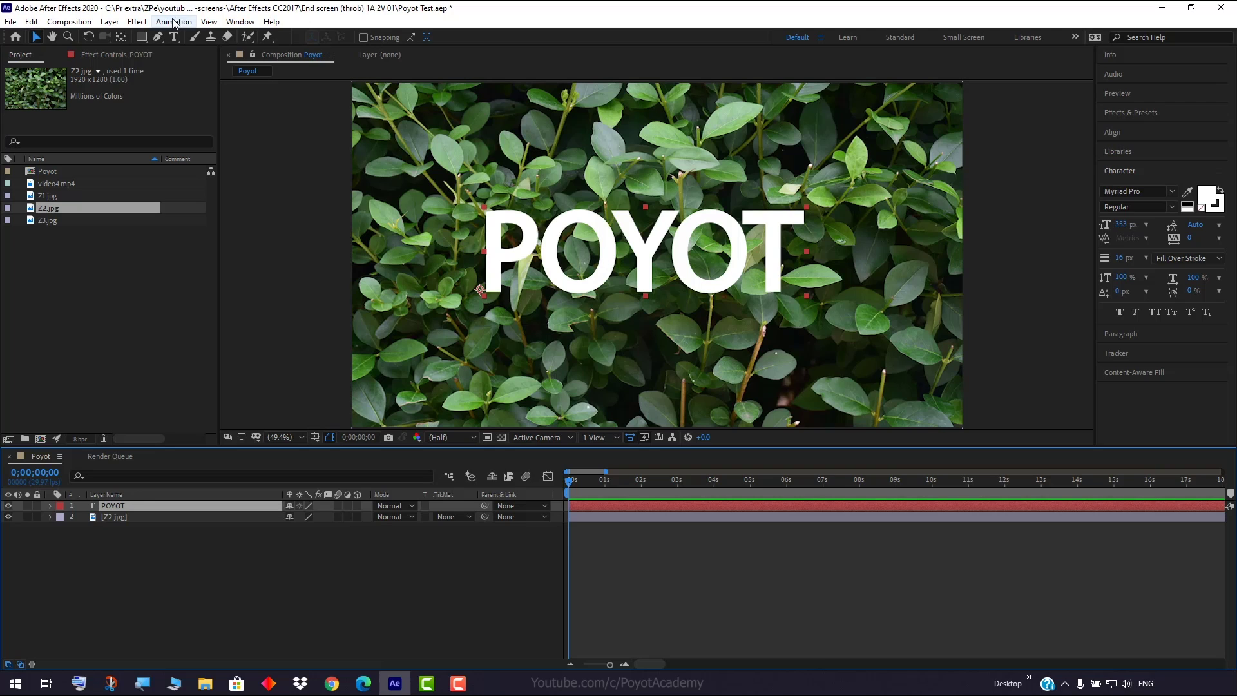
pyautogui.click(136, 23)
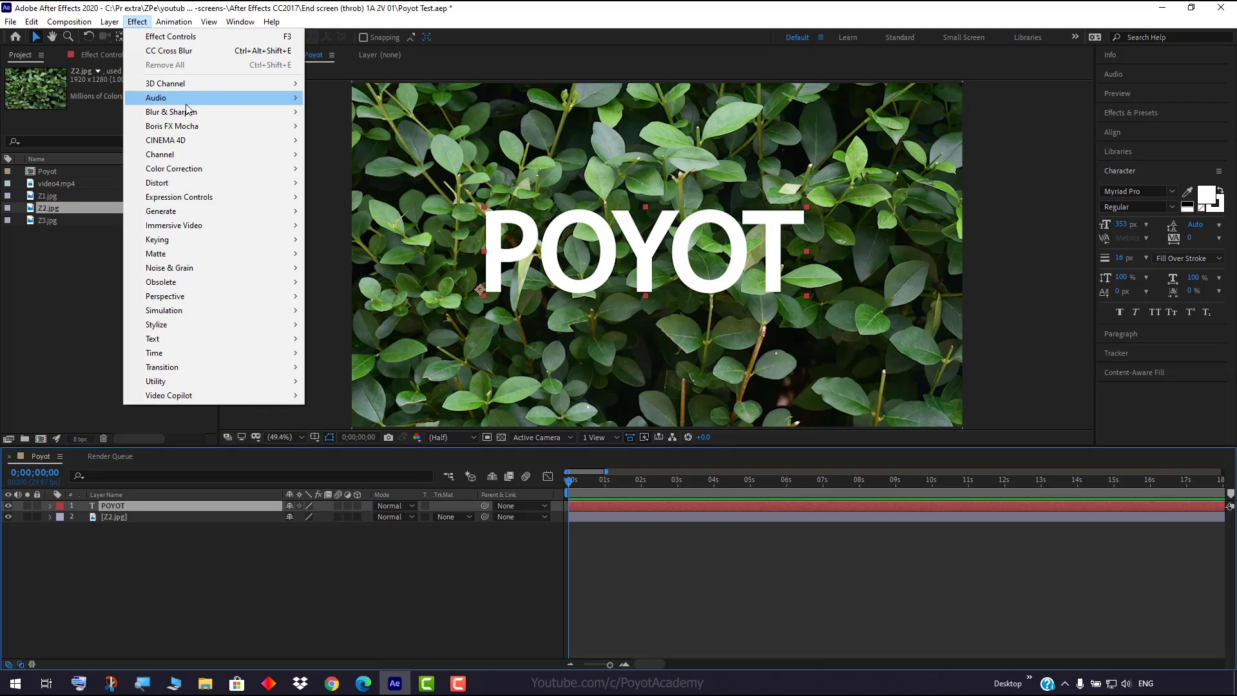
pyautogui.moveTo(249, 297)
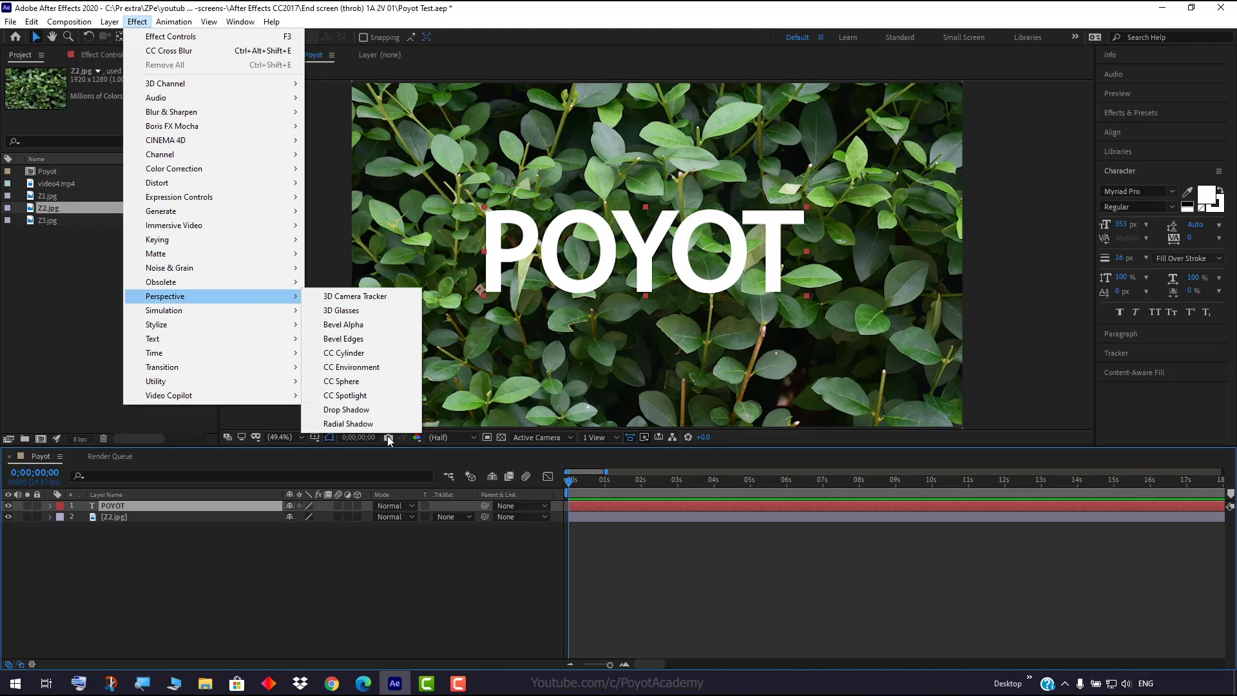
pyautogui.click(348, 424)
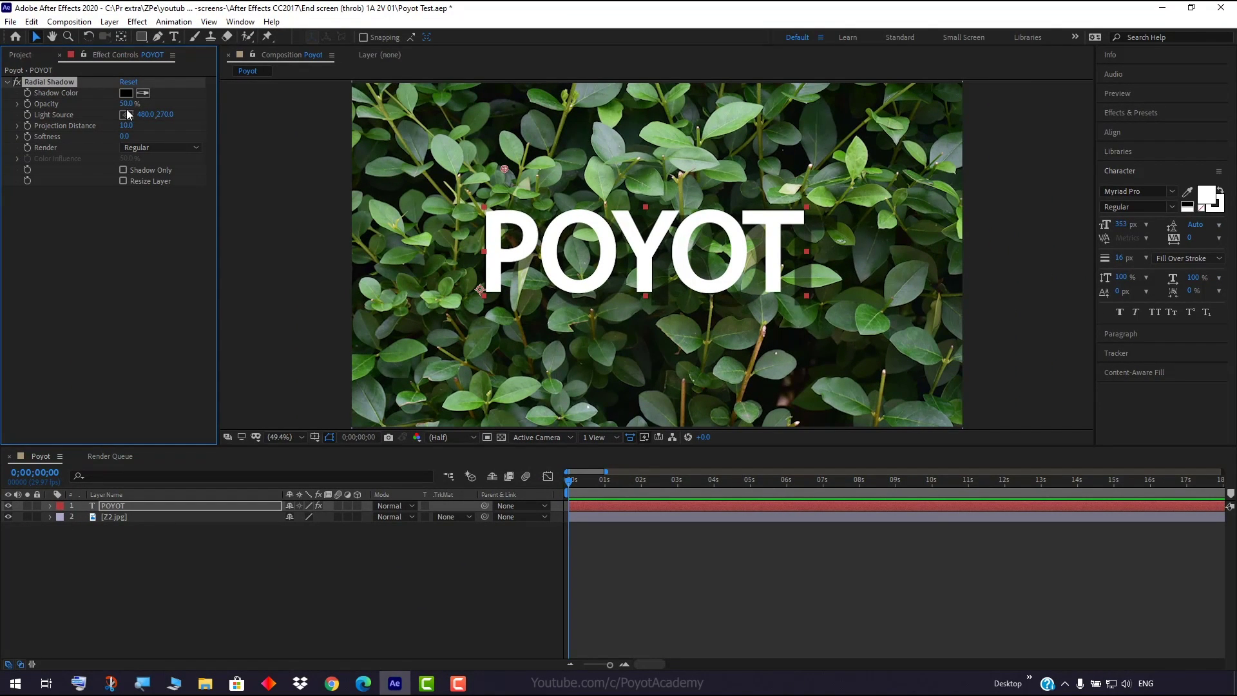
# Set the Radial Shadow's opacity to 98%, softness to 83.1 and projection distance to 5.8.
pyautogui.moveTo(126, 105); pyautogui.dragTo(161, 104)
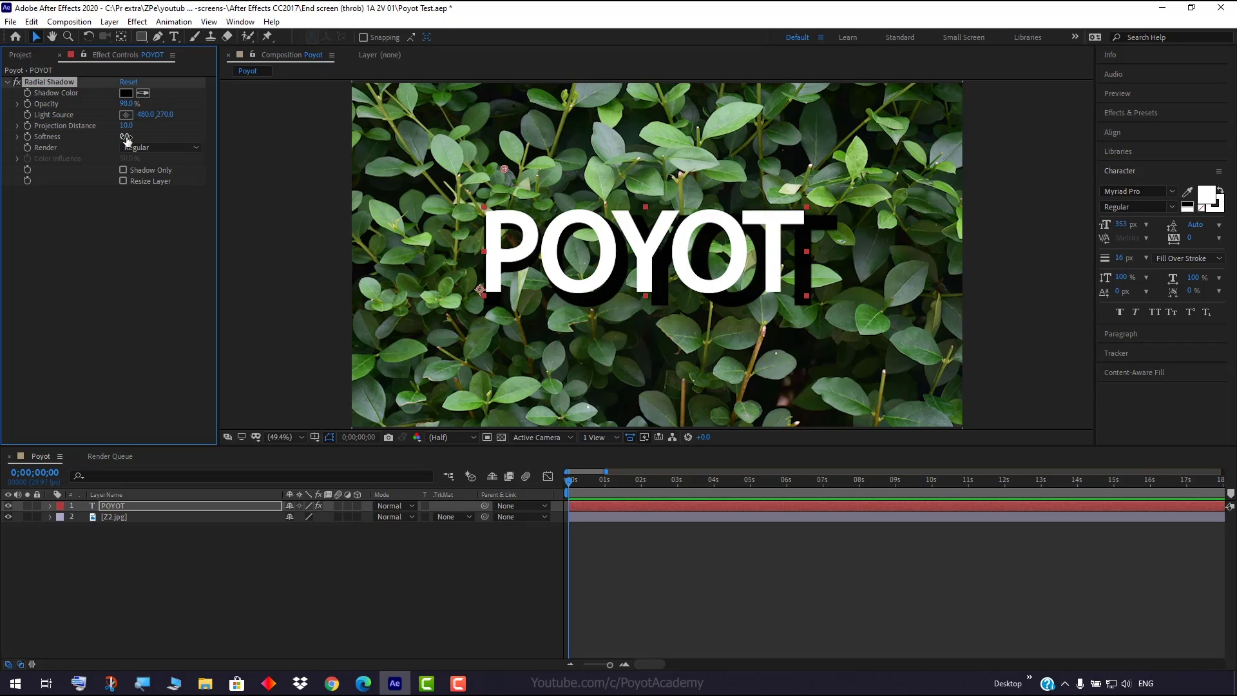
pyautogui.moveTo(126, 136); pyautogui.dragTo(711, 192)
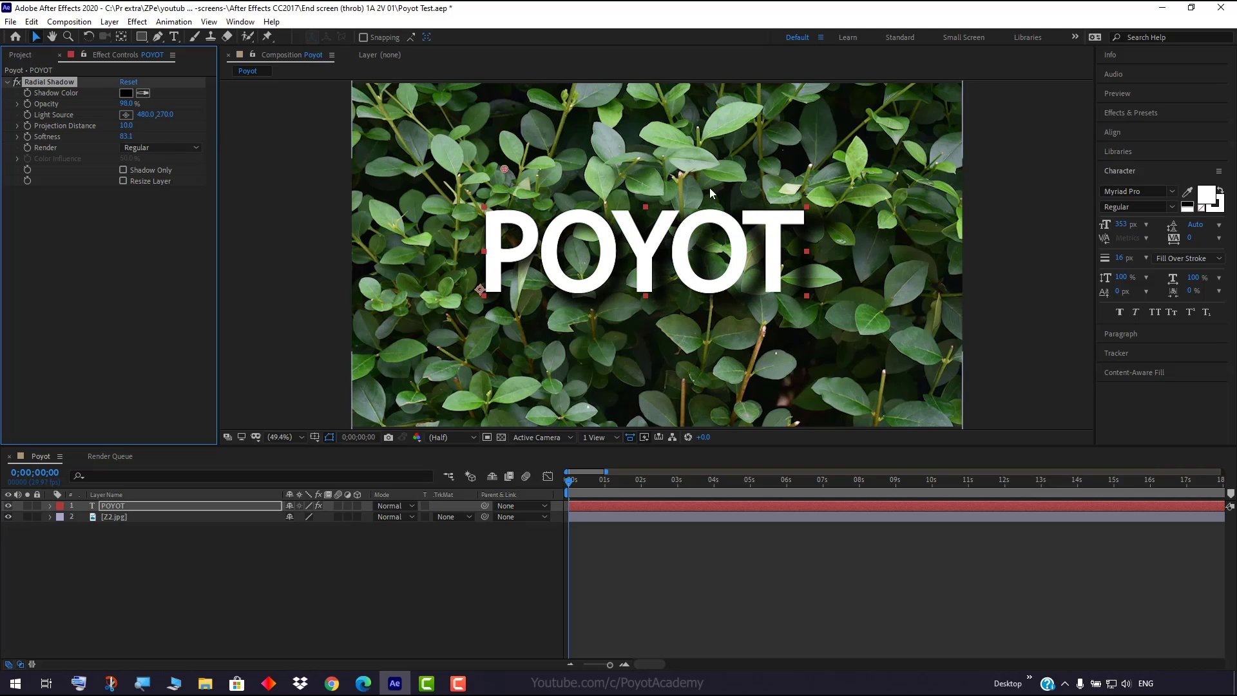
pyautogui.moveTo(126, 125); pyautogui.dragTo(101, 127)
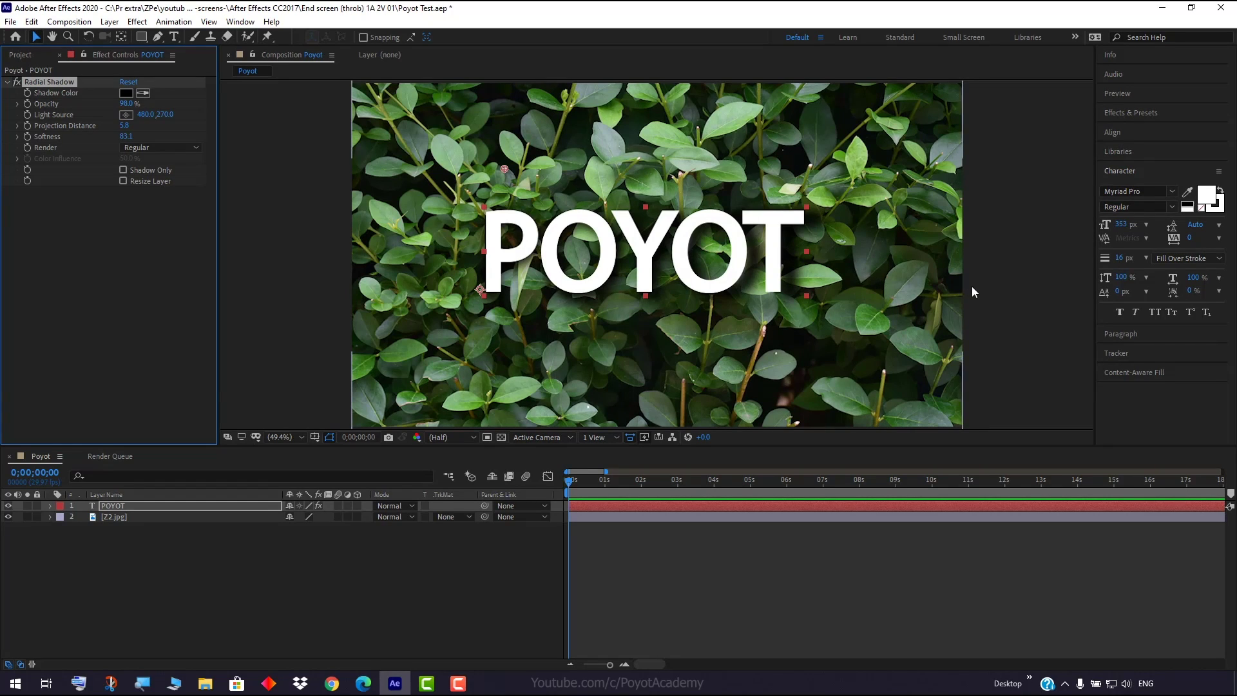
pyautogui.click(854, 251)
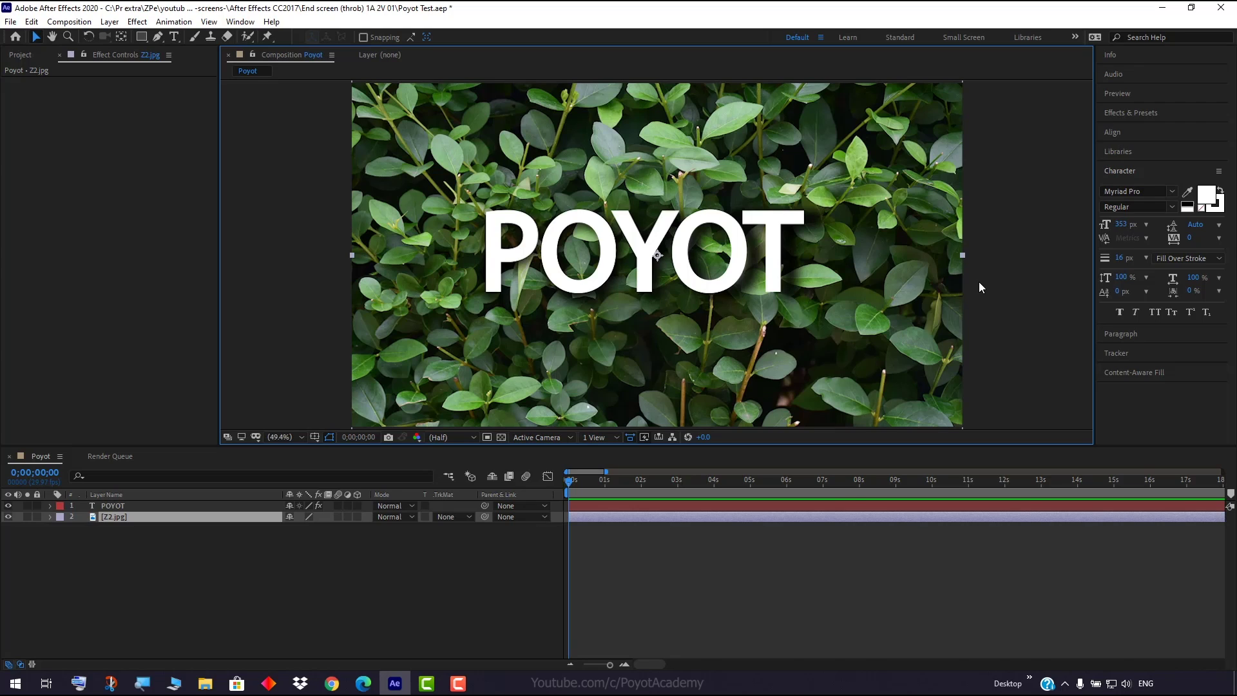
# Make the POYOT text a 3D layer and turn off its Radial Shadow effect.
pyautogui.click(166, 509)
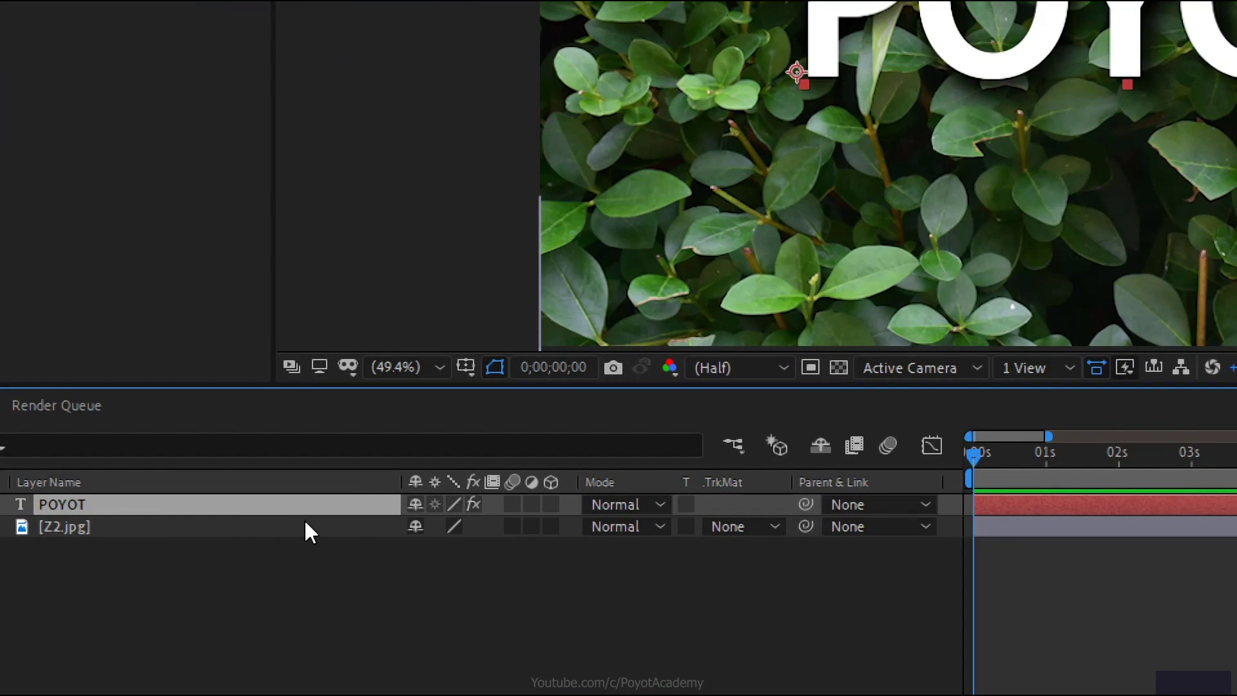
pyautogui.click(551, 503)
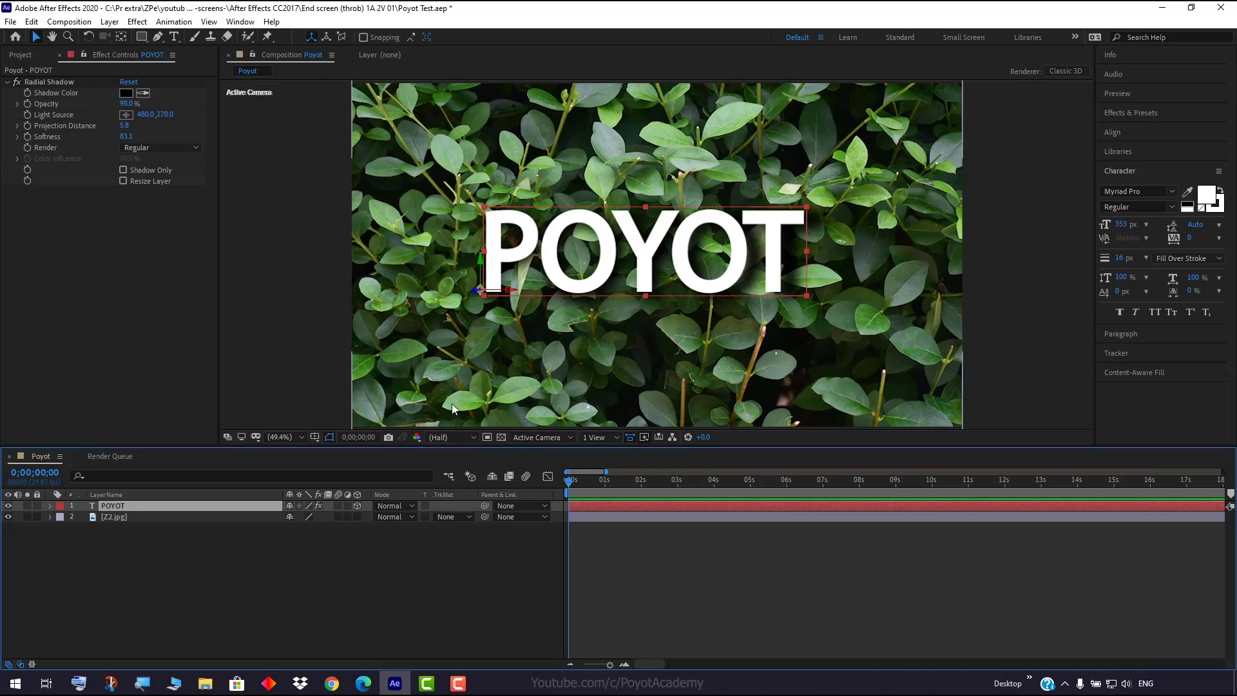
pyautogui.click(19, 80)
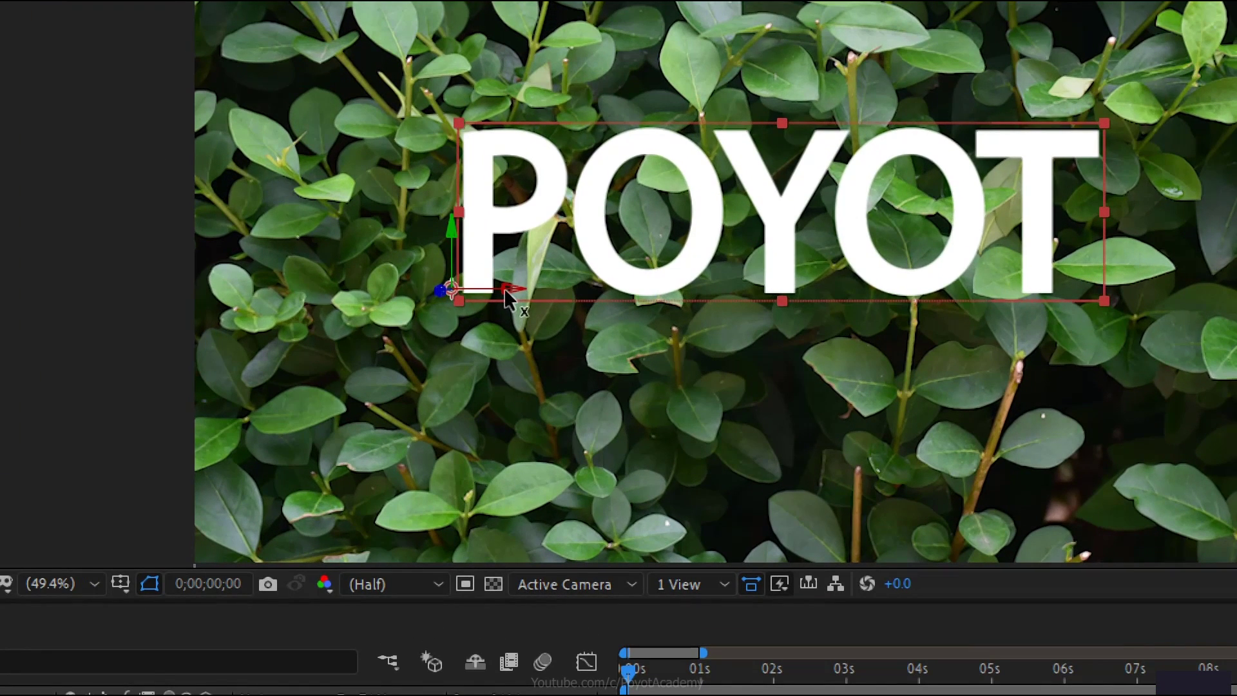
# Move the 3D POYOT text slightly right and up, bring it closer along Z, and shift it right again.
pyautogui.moveTo(506, 293)
pyautogui.mouseDown()
pyautogui.moveTo(535, 289)
pyautogui.moveTo(511, 286)
pyautogui.moveTo(535, 283)
pyautogui.moveTo(525, 284)
pyautogui.mouseUp()
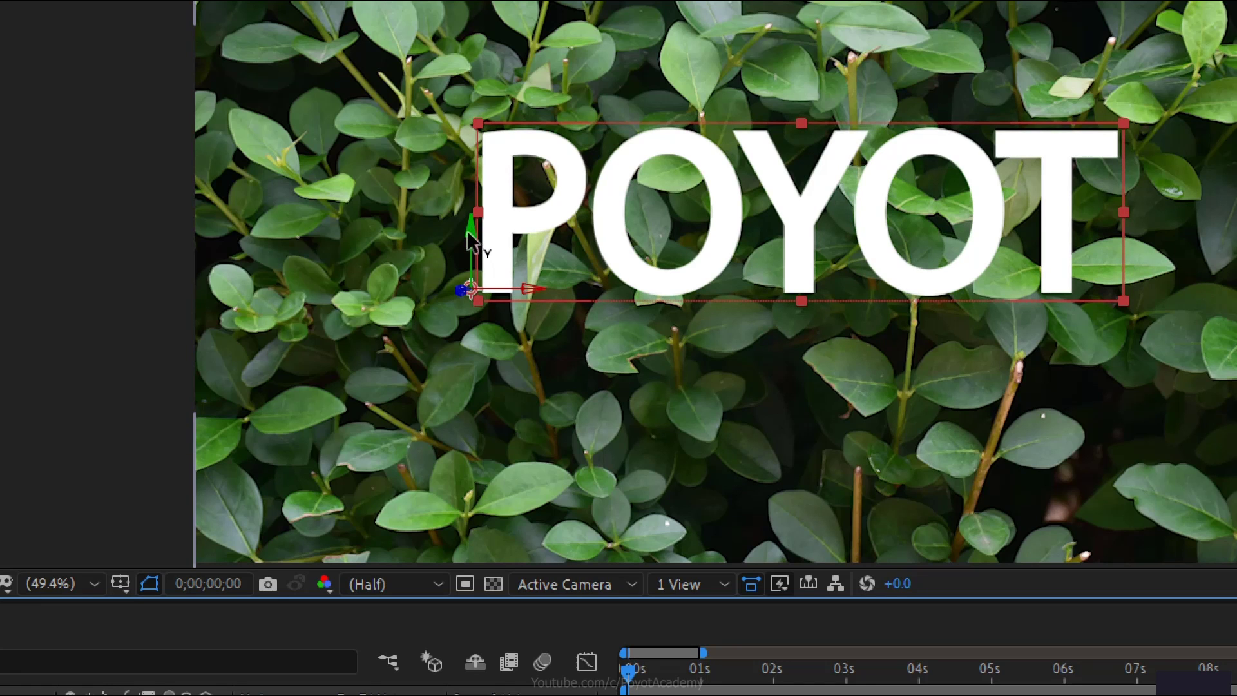
pyautogui.moveTo(470, 236)
pyautogui.mouseDown()
pyautogui.moveTo(480, 140)
pyautogui.moveTo(480, 223)
pyautogui.mouseUp()
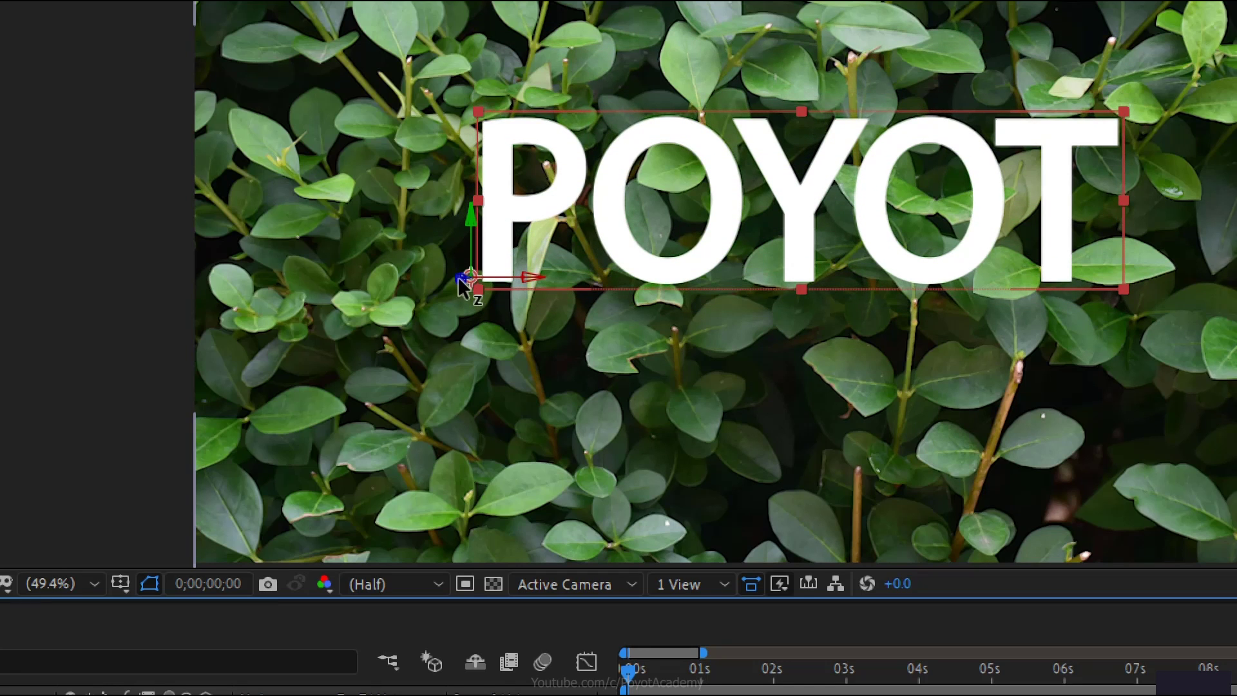
pyautogui.moveTo(464, 281); pyautogui.dragTo(319, 455)
pyautogui.press('v')
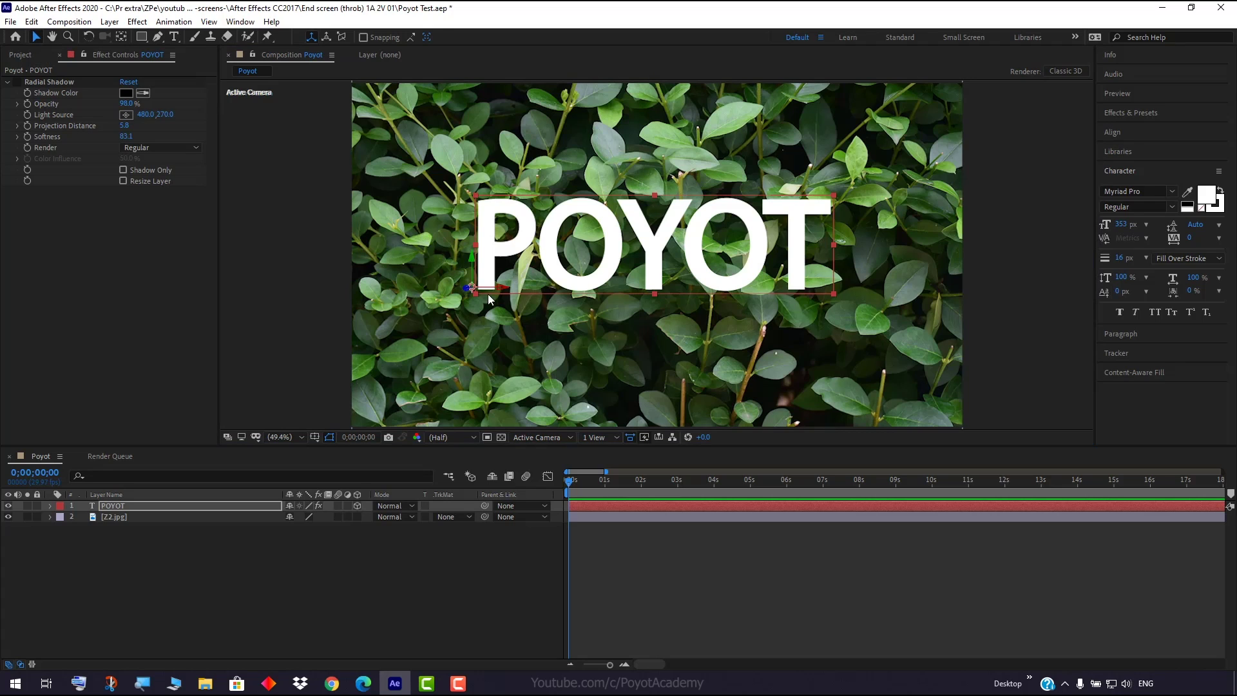
pyautogui.moveTo(502, 290)
pyautogui.mouseDown()
pyautogui.moveTo(528, 290)
pyautogui.moveTo(516, 290)
pyautogui.mouseUp()
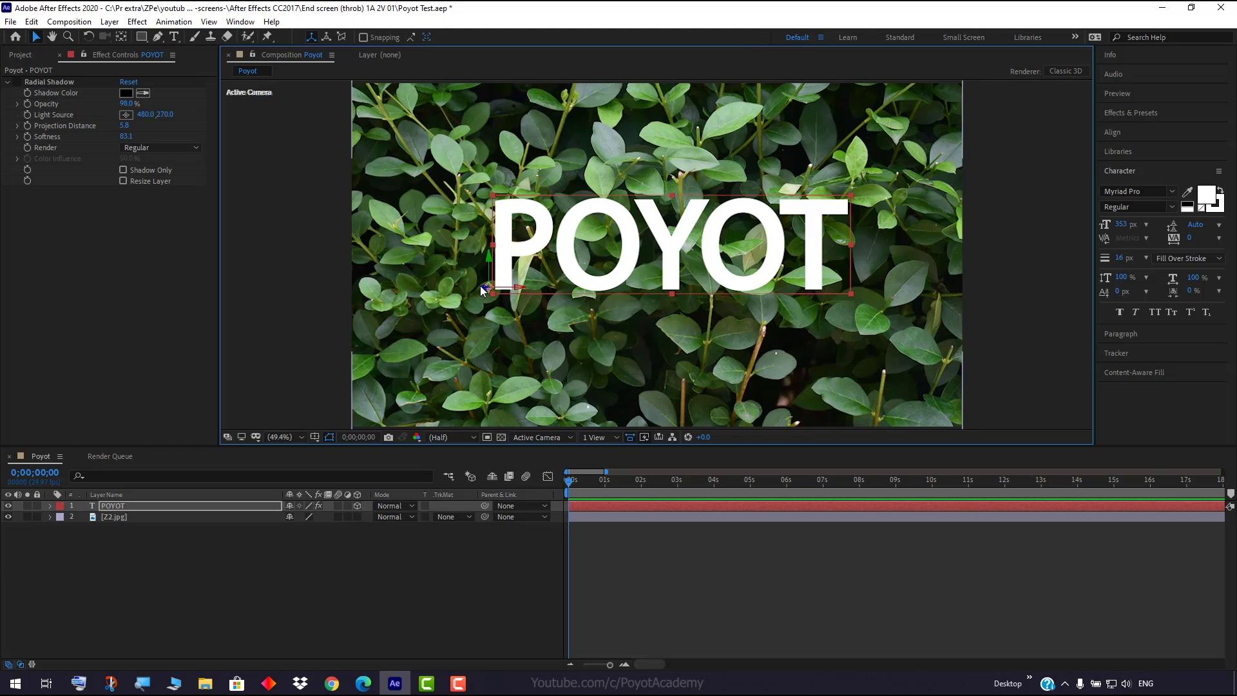
# Rotate the POYOT text in 3D so it leans back and slopes down toward its final T.
pyautogui.click(89, 40)
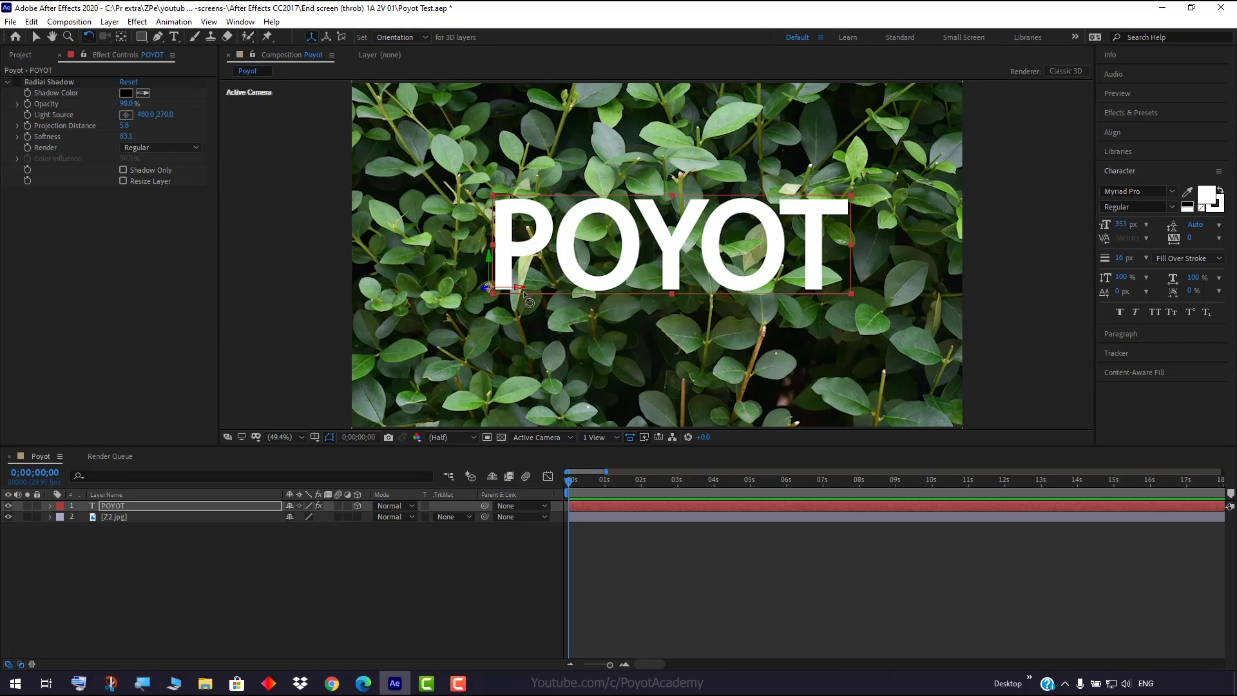
pyautogui.moveTo(527, 298)
pyautogui.mouseDown()
pyautogui.moveTo(517, 317)
pyautogui.moveTo(519, 297)
pyautogui.mouseUp()
pyautogui.hotkey('ctrl', 'z')
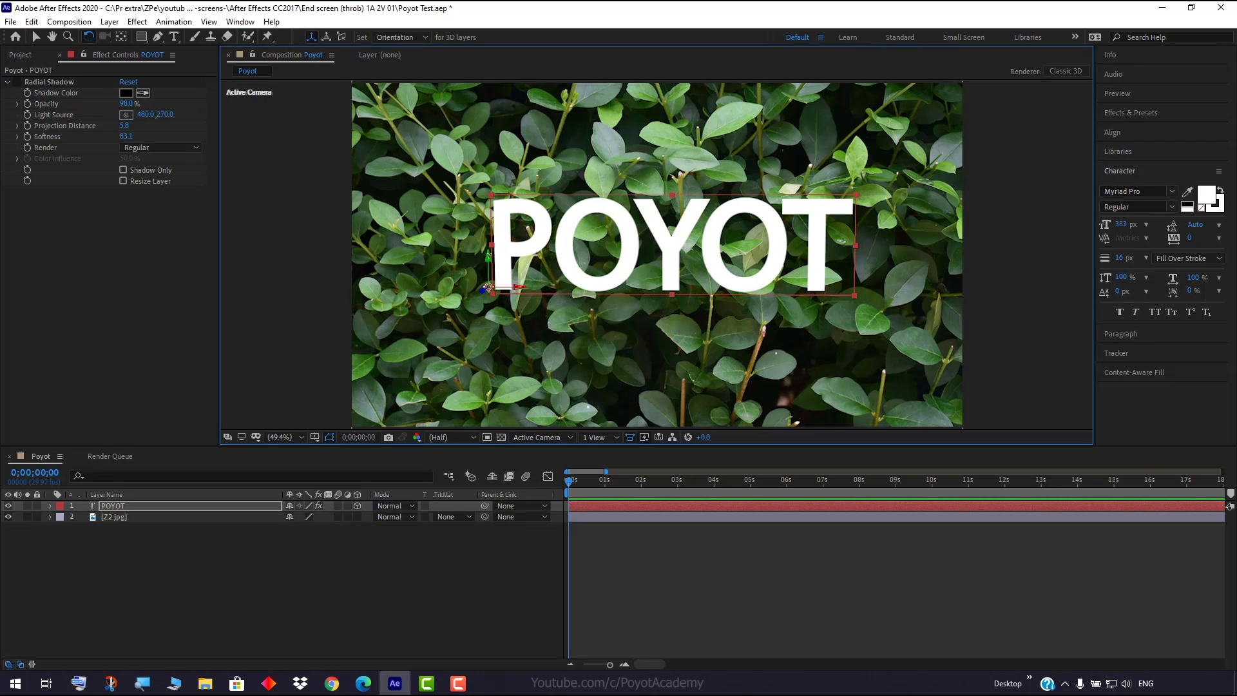
pyautogui.moveTo(502, 269)
pyautogui.mouseDown()
pyautogui.moveTo(495, 261)
pyautogui.moveTo(509, 273)
pyautogui.moveTo(496, 270)
pyautogui.moveTo(509, 281)
pyautogui.moveTo(500, 308)
pyautogui.moveTo(509, 277)
pyautogui.moveTo(497, 275)
pyautogui.moveTo(519, 278)
pyautogui.moveTo(508, 277)
pyautogui.mouseUp()
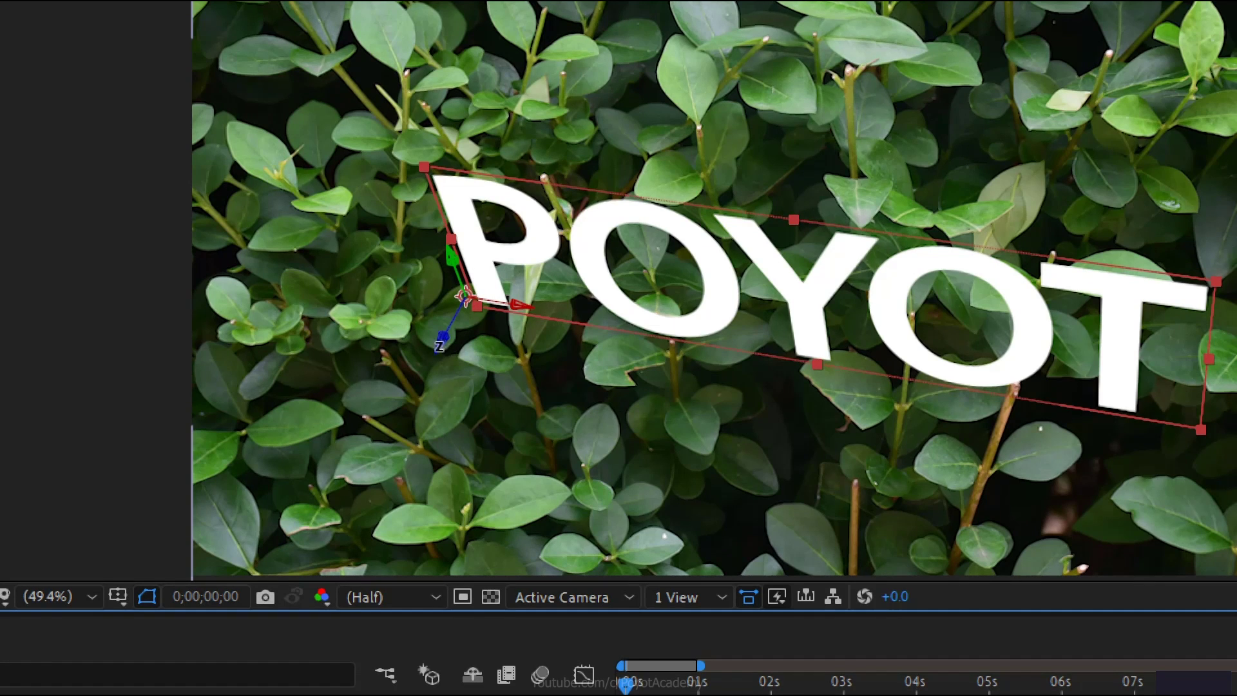
pyautogui.click(454, 322)
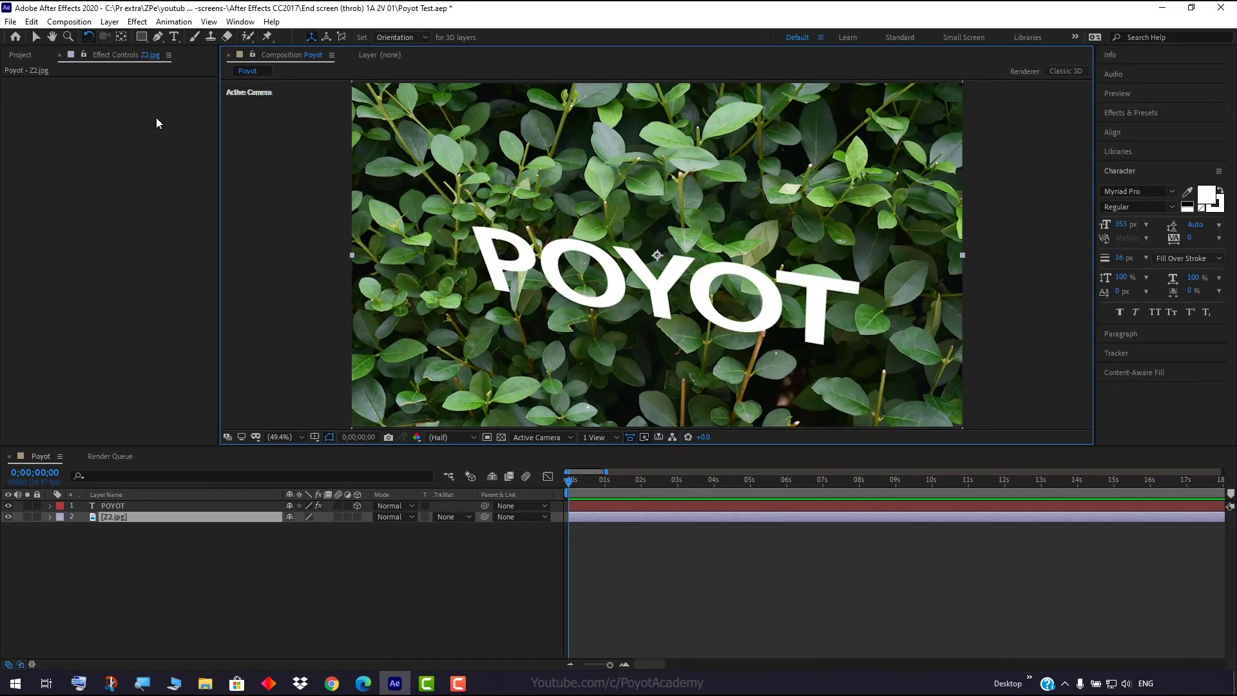
# Reselect the POYOT layer and rotate it more upright, leaving only a slight downward slope toward the T.
pyautogui.press('v')
pyautogui.click(579, 304)
pyautogui.click(180, 506)
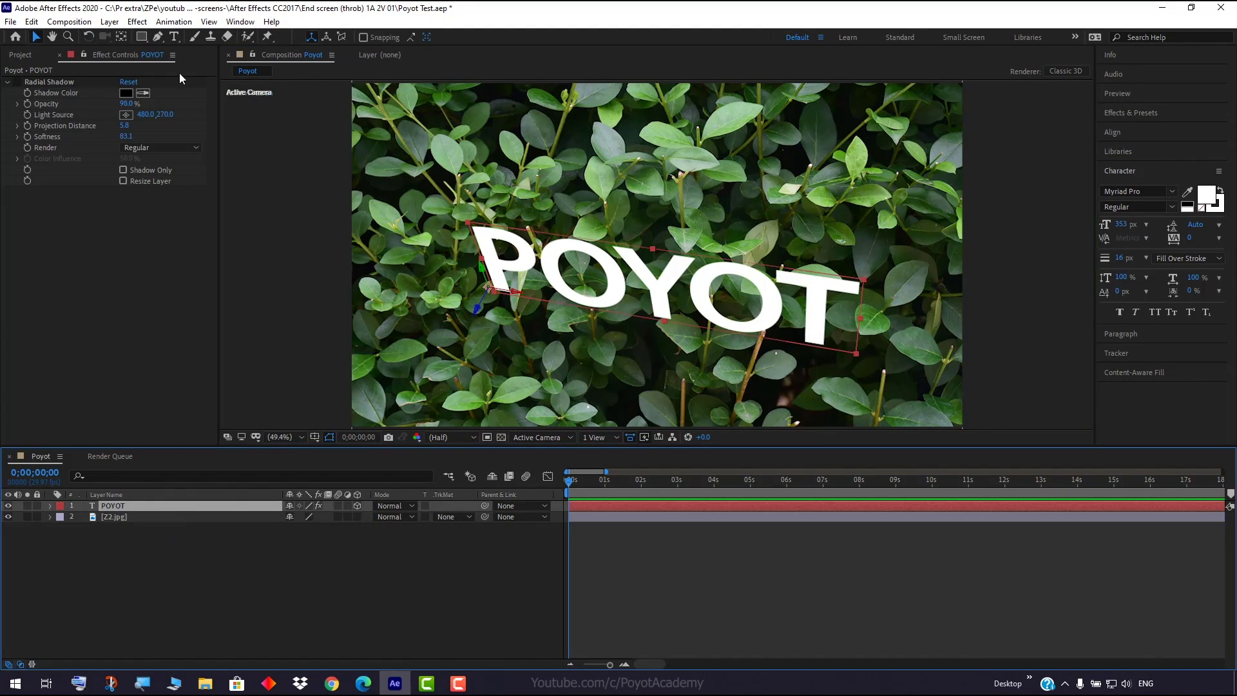
pyautogui.click(91, 38)
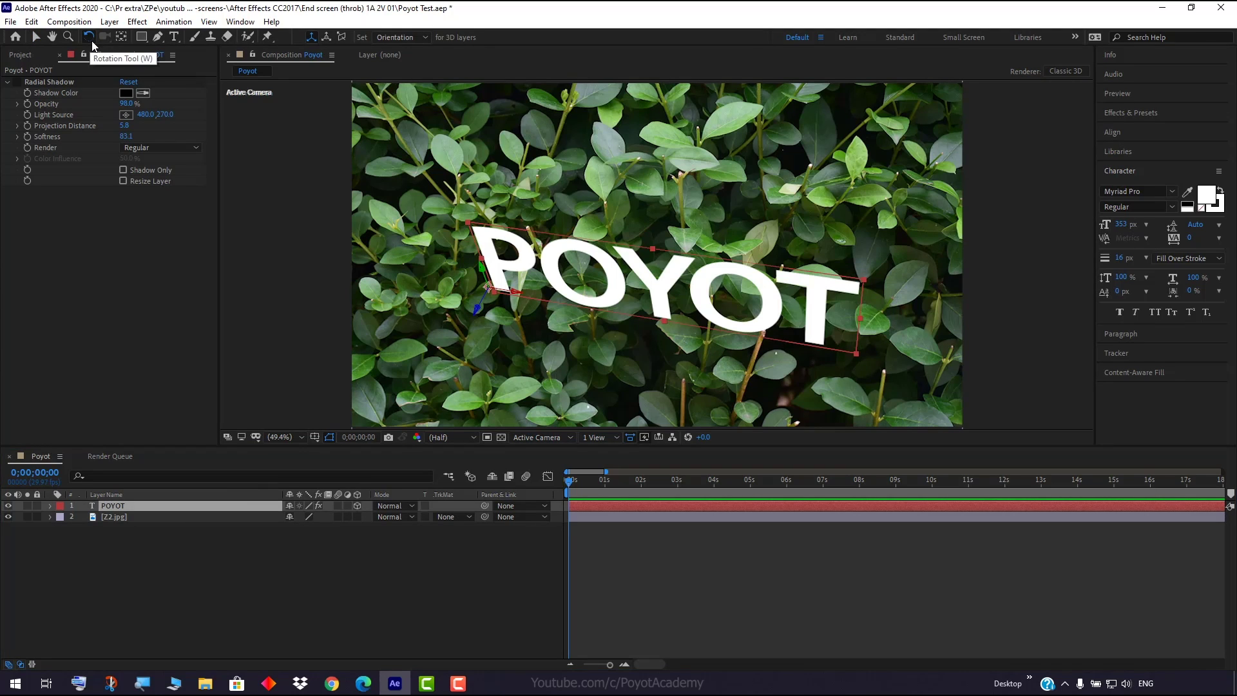
pyautogui.click(513, 300)
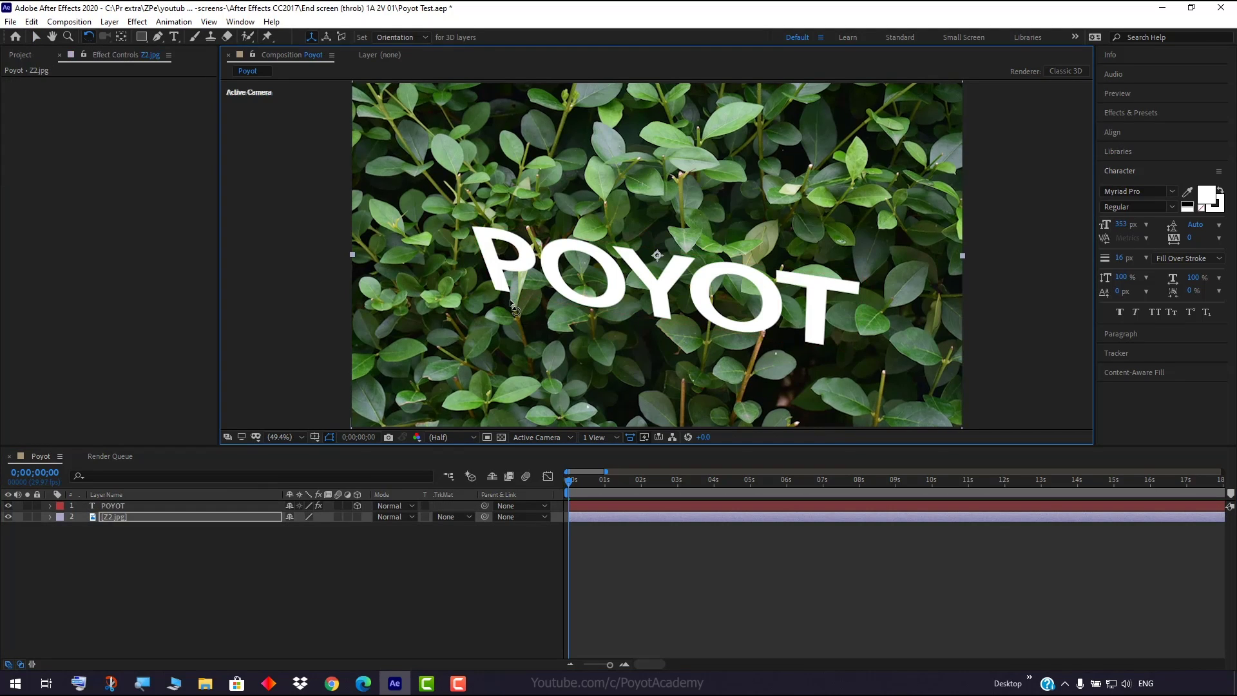
pyautogui.click(241, 507)
pyautogui.moveTo(514, 265); pyautogui.dragTo(705, 276)
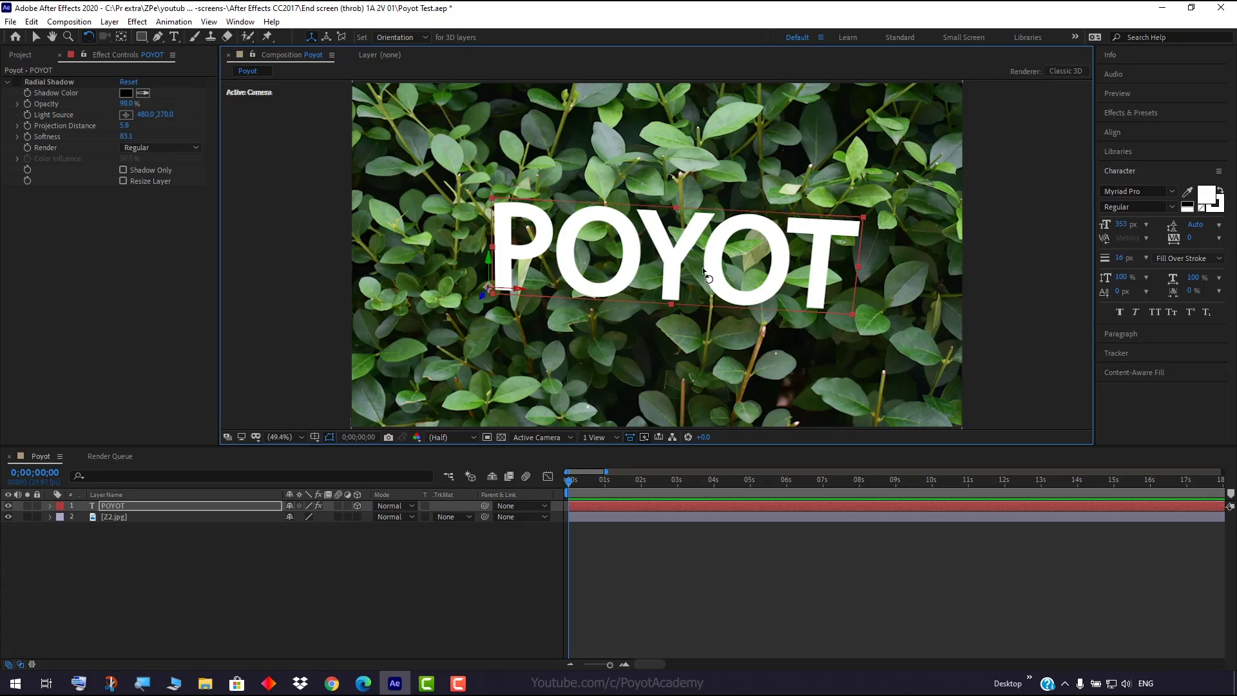
pyautogui.click(704, 274)
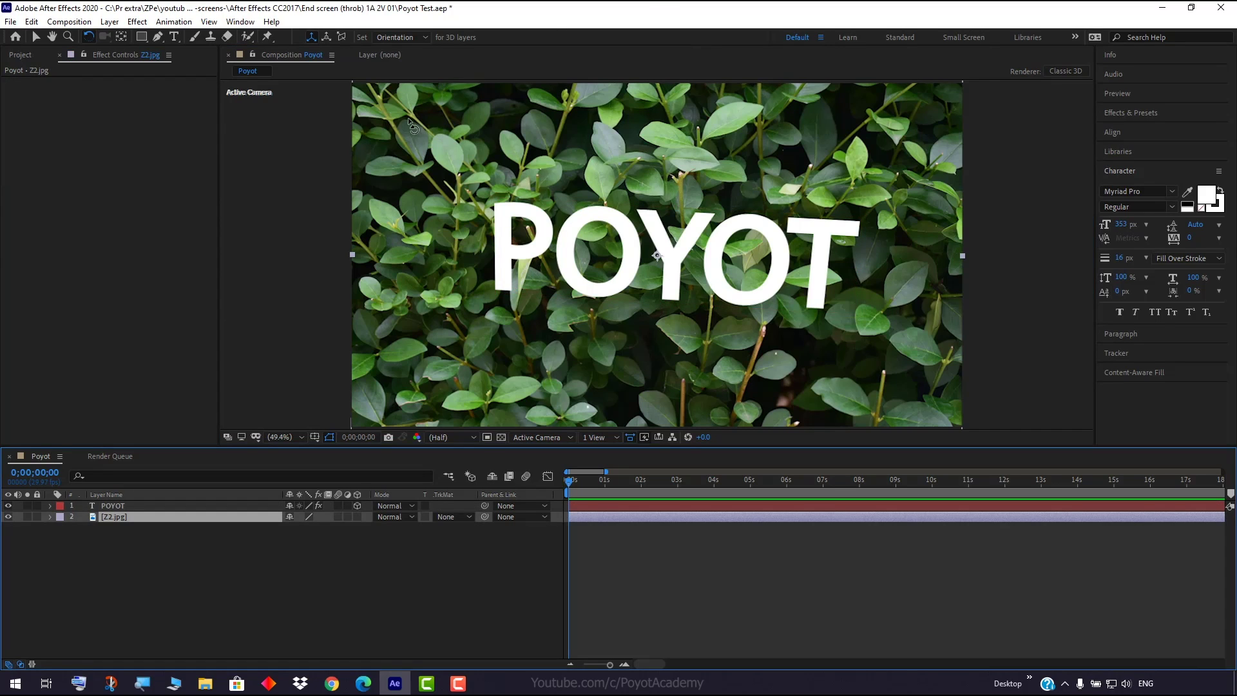
# Add a white spot light at 100% intensity with Casts Shadows enabled, and make the Z2.jpg leaf image a 3D layer.
pyautogui.click(110, 21)
pyautogui.moveTo(271, 37)
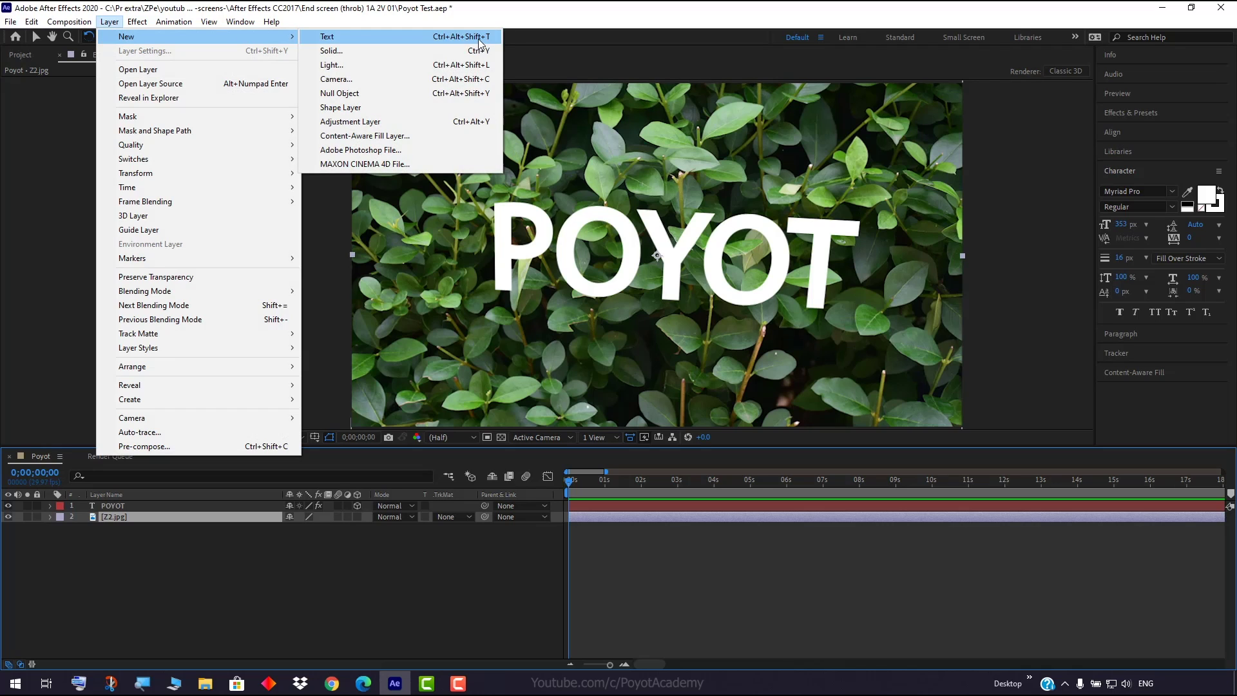
pyautogui.click(409, 63)
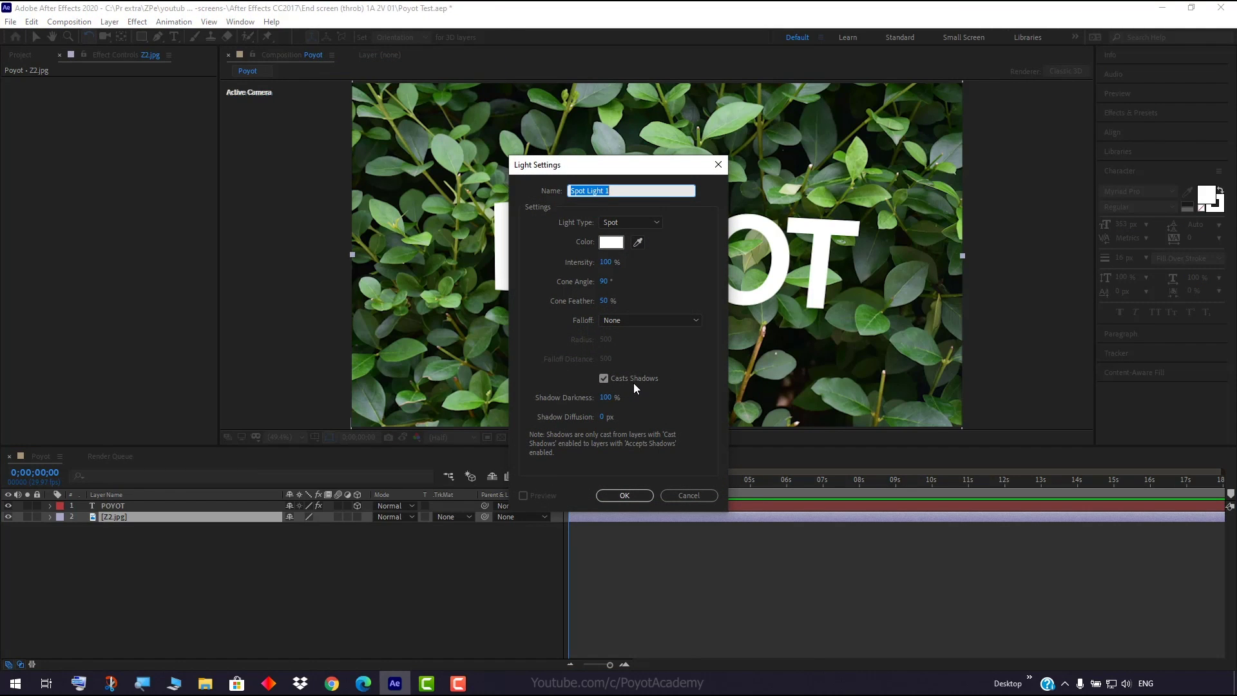
pyautogui.click(603, 378)
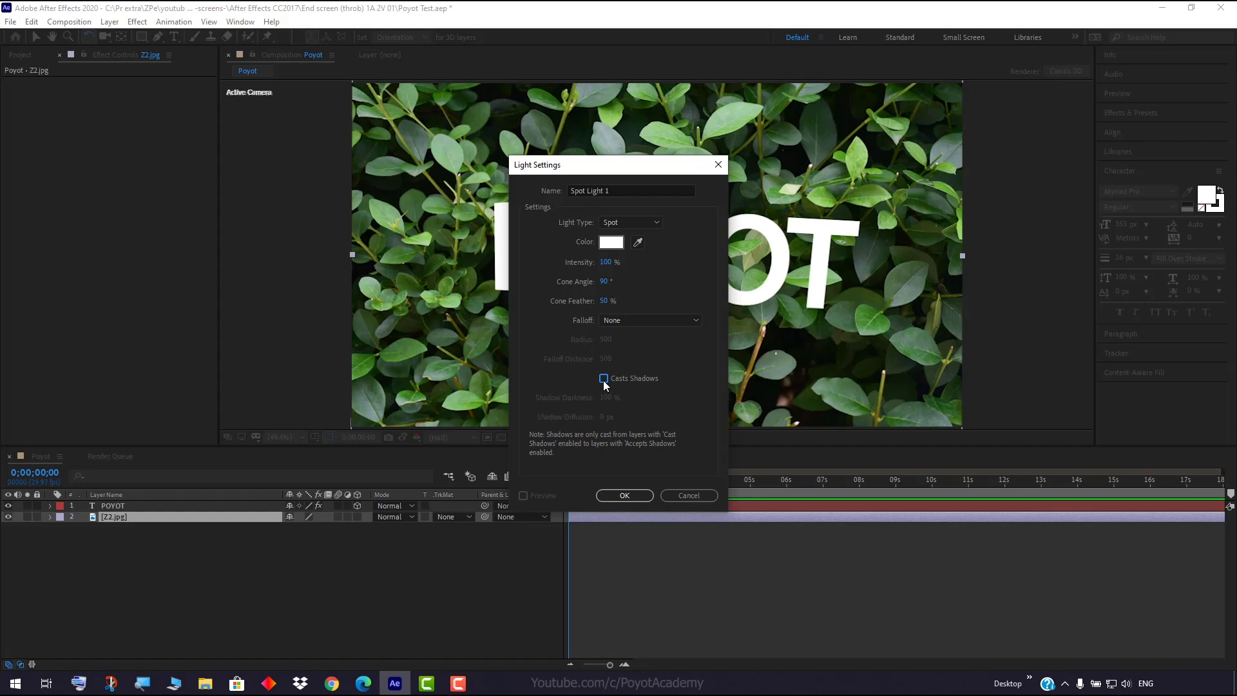
pyautogui.click(603, 378)
pyautogui.click(625, 495)
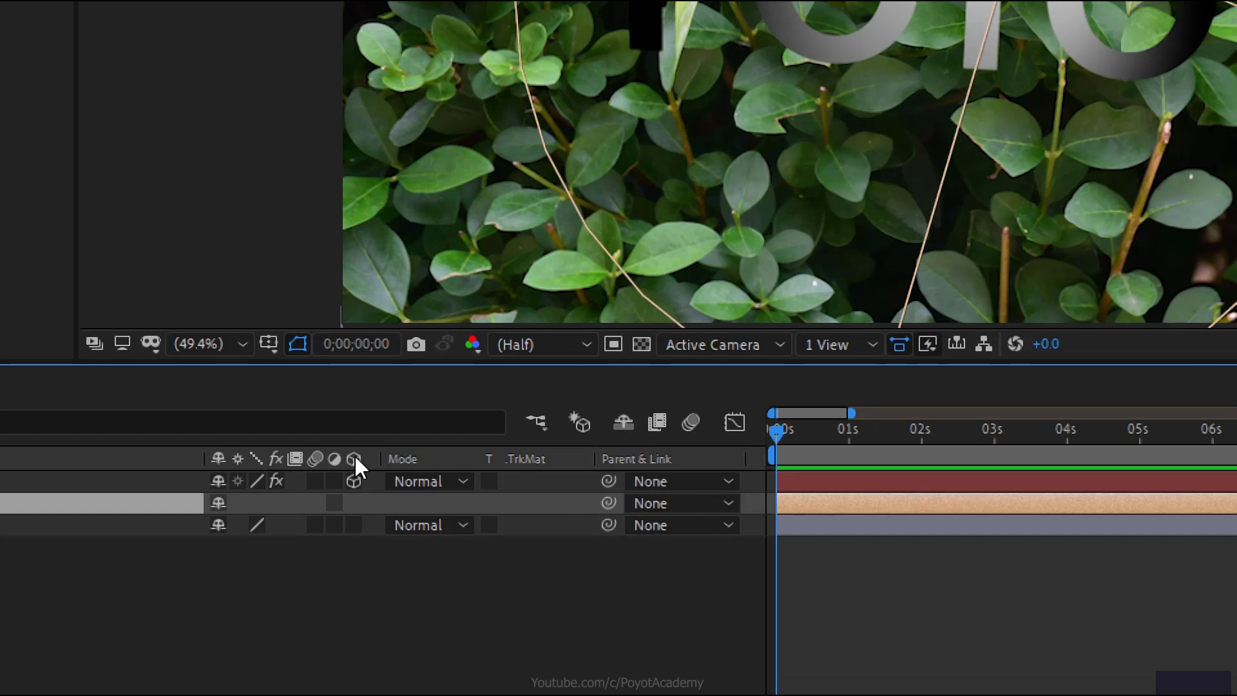
pyautogui.click(353, 523)
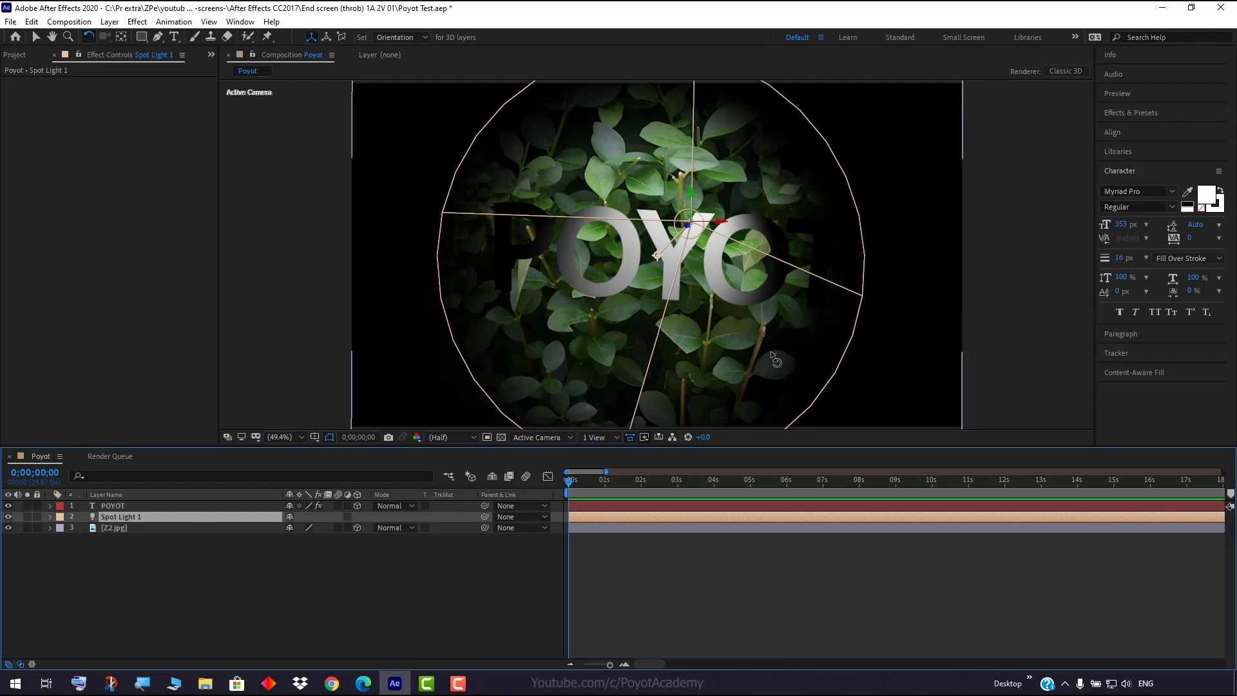
# Rotate the spot light slightly toward the right and move it a little right along its X axis.
pyautogui.click(680, 188)
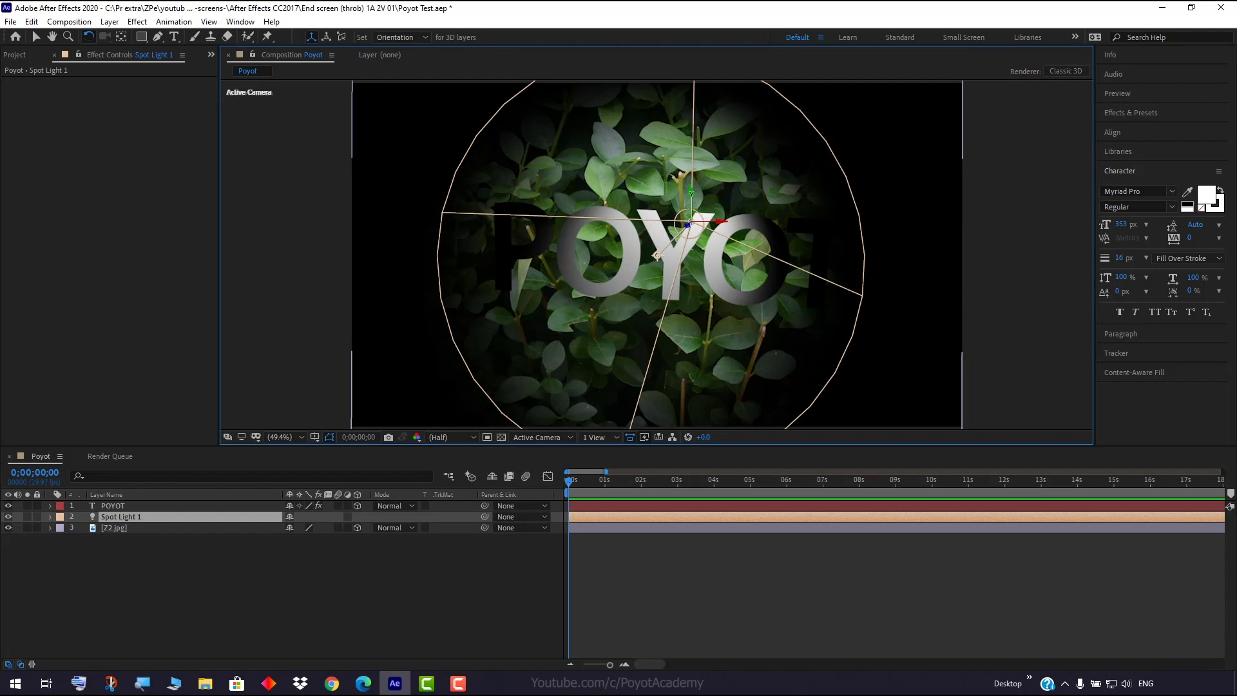
pyautogui.moveTo(691, 224)
pyautogui.mouseDown()
pyautogui.moveTo(666, 226)
pyautogui.moveTo(696, 232)
pyautogui.moveTo(673, 229)
pyautogui.moveTo(693, 232)
pyautogui.moveTo(684, 240)
pyautogui.mouseUp()
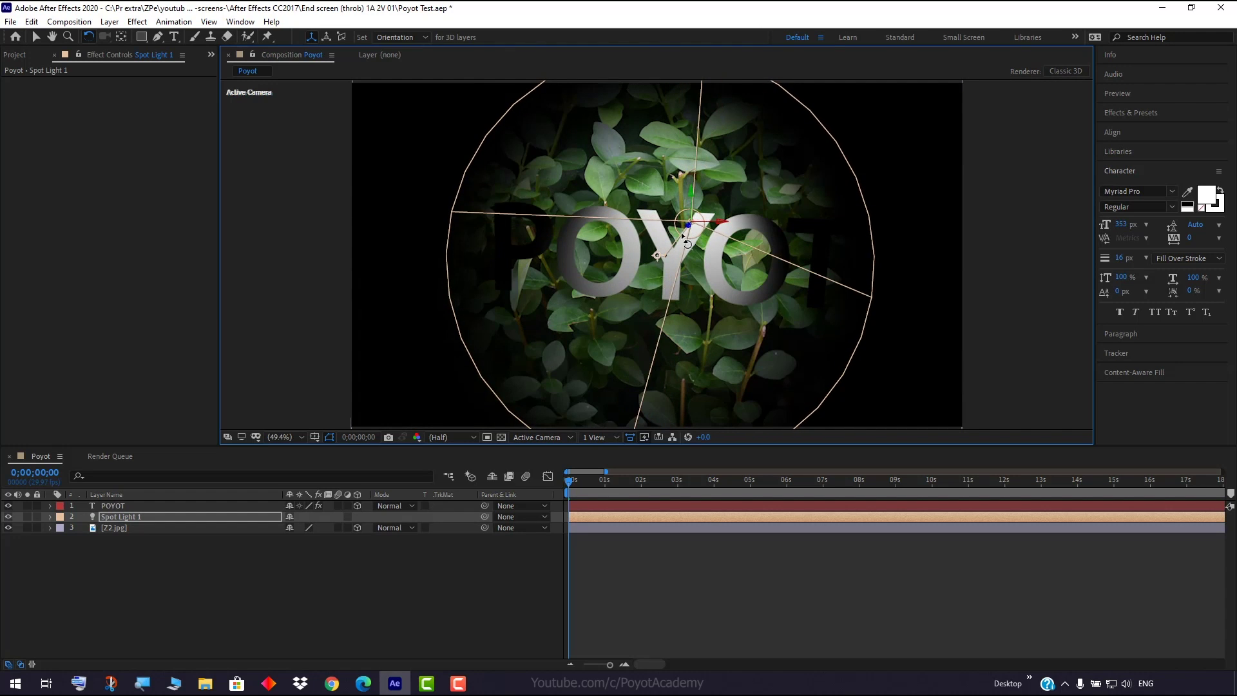
pyautogui.click(33, 36)
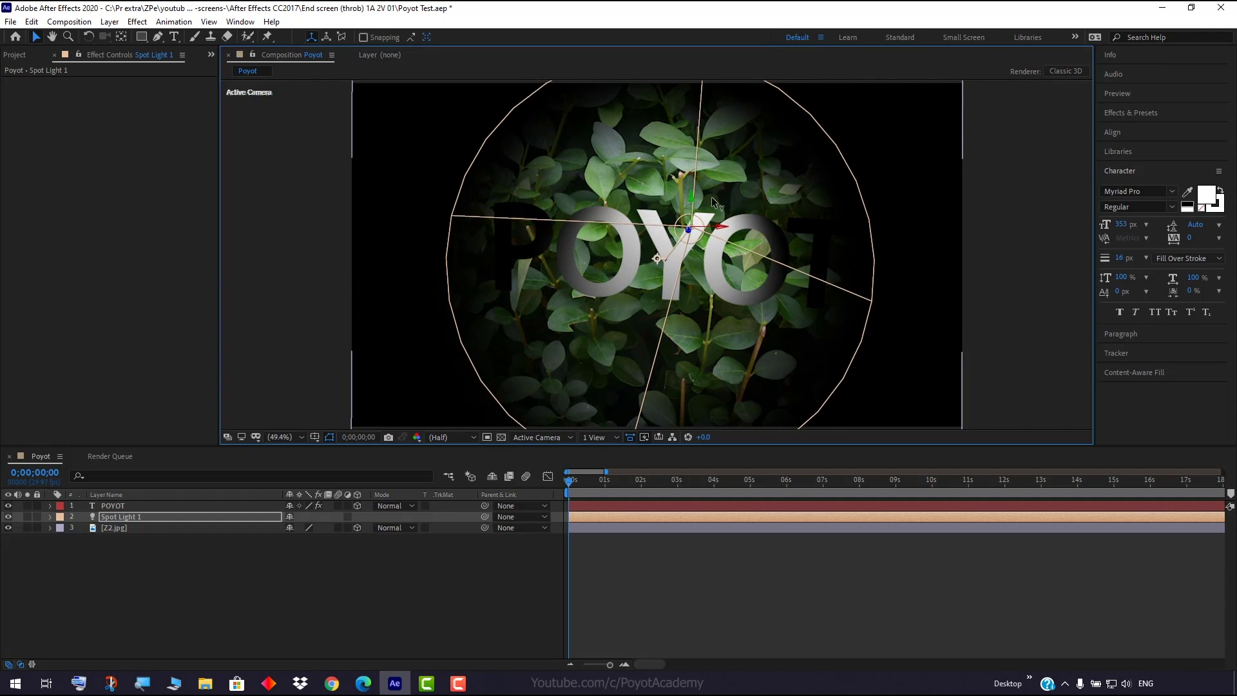
pyautogui.moveTo(720, 226)
pyautogui.mouseDown()
pyautogui.moveTo(757, 231)
pyautogui.moveTo(741, 230)
pyautogui.mouseUp()
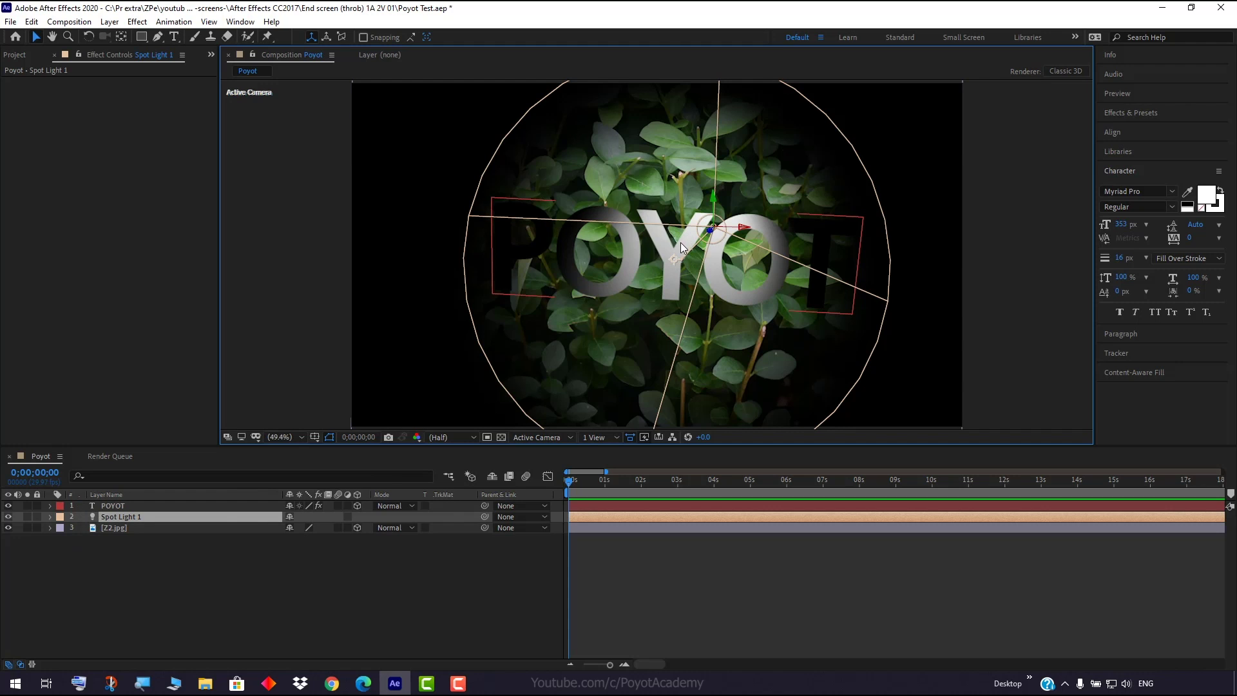
# Turn on Casts Shadows in the POYOT text layer's Material Options.
pyautogui.click(50, 506)
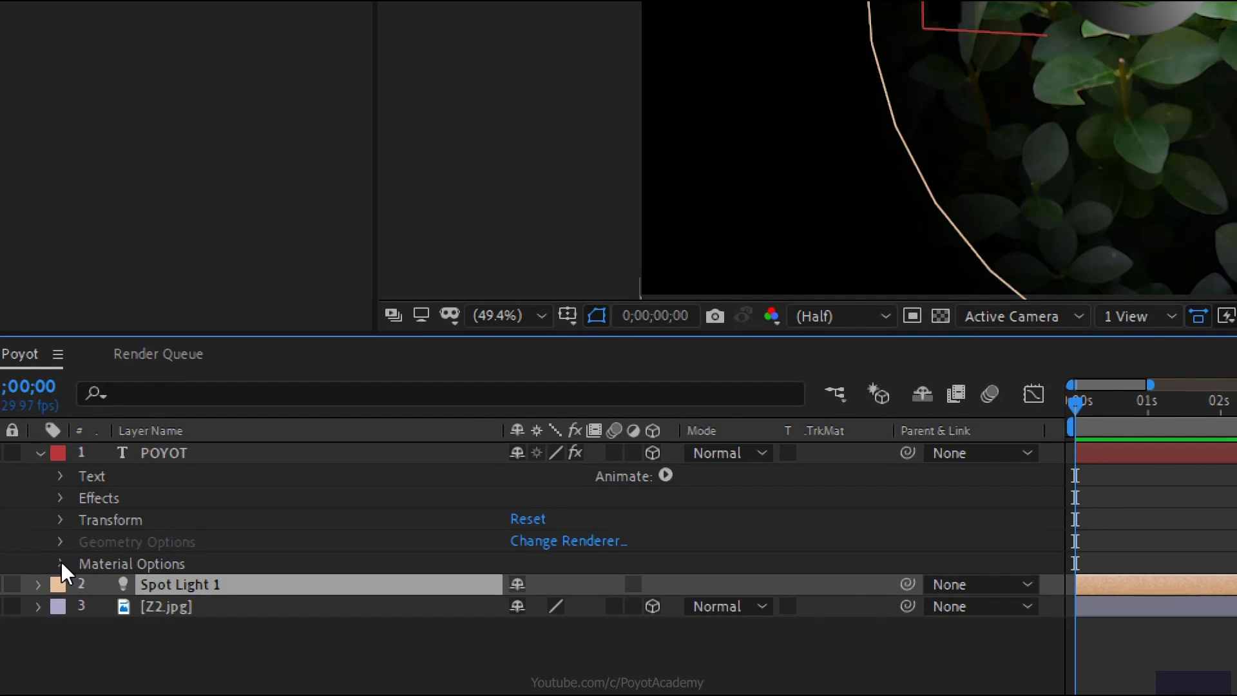
pyautogui.click(60, 560)
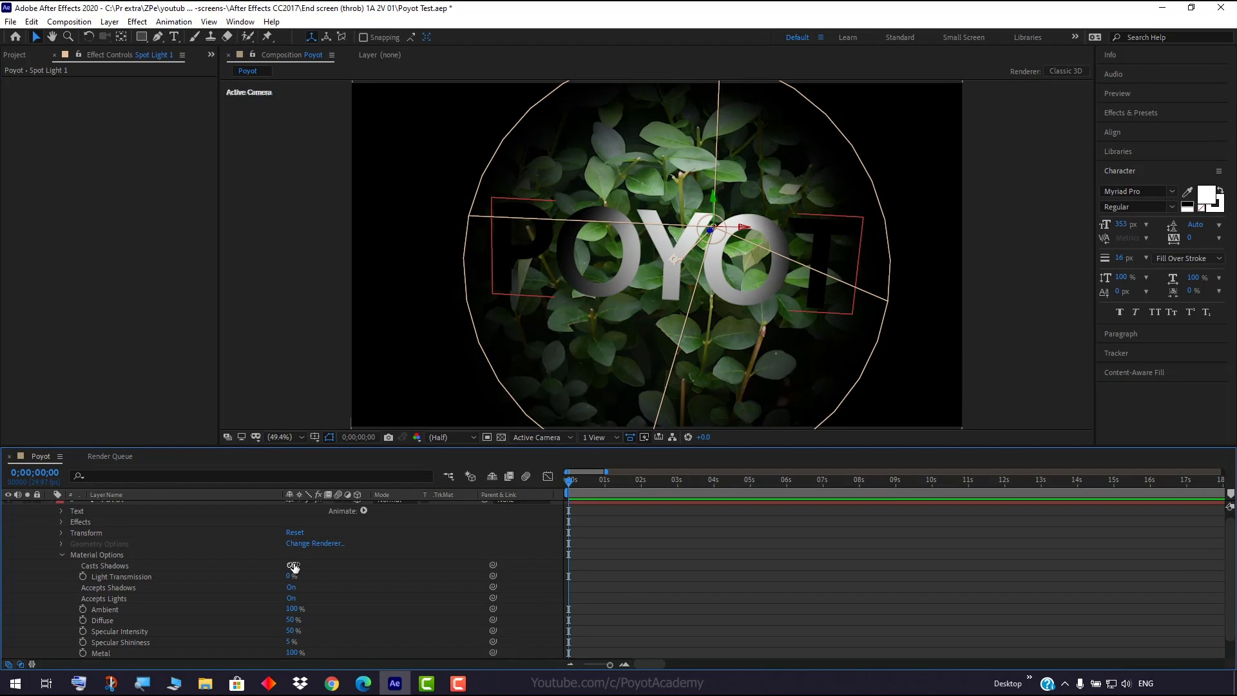
pyautogui.click(293, 565)
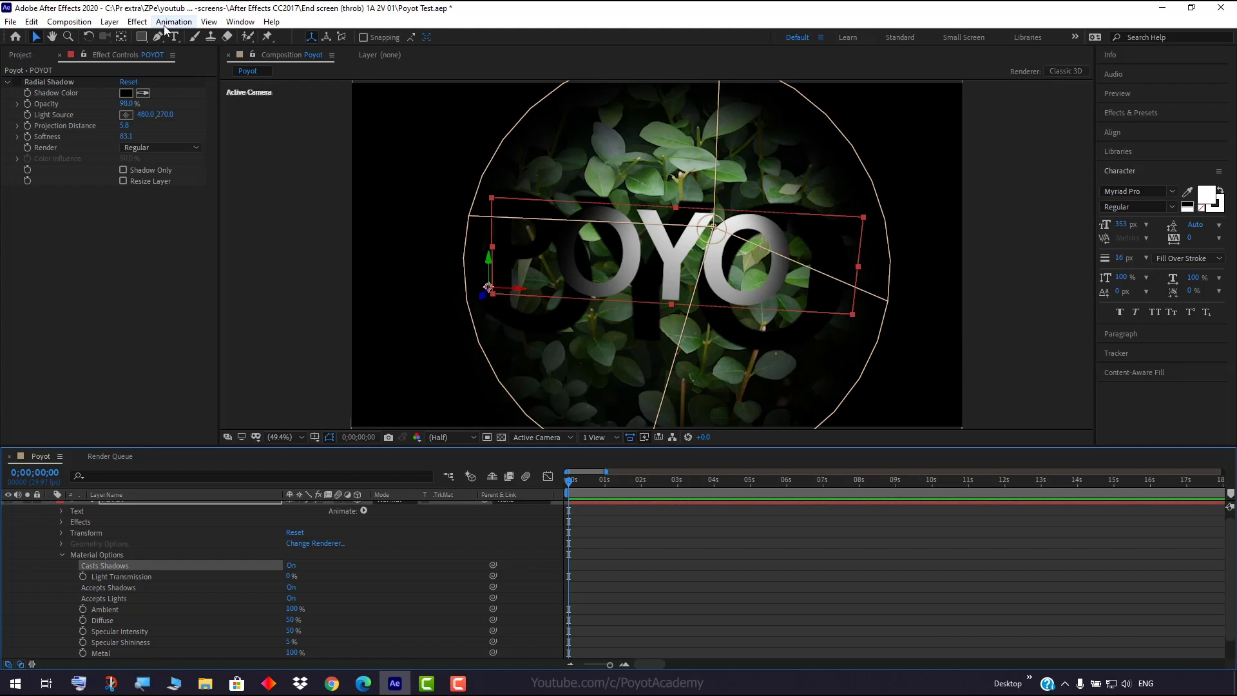
# Add a two-node camera with the 50mm preset to the composition.
pyautogui.click(111, 22)
pyautogui.moveTo(127, 38)
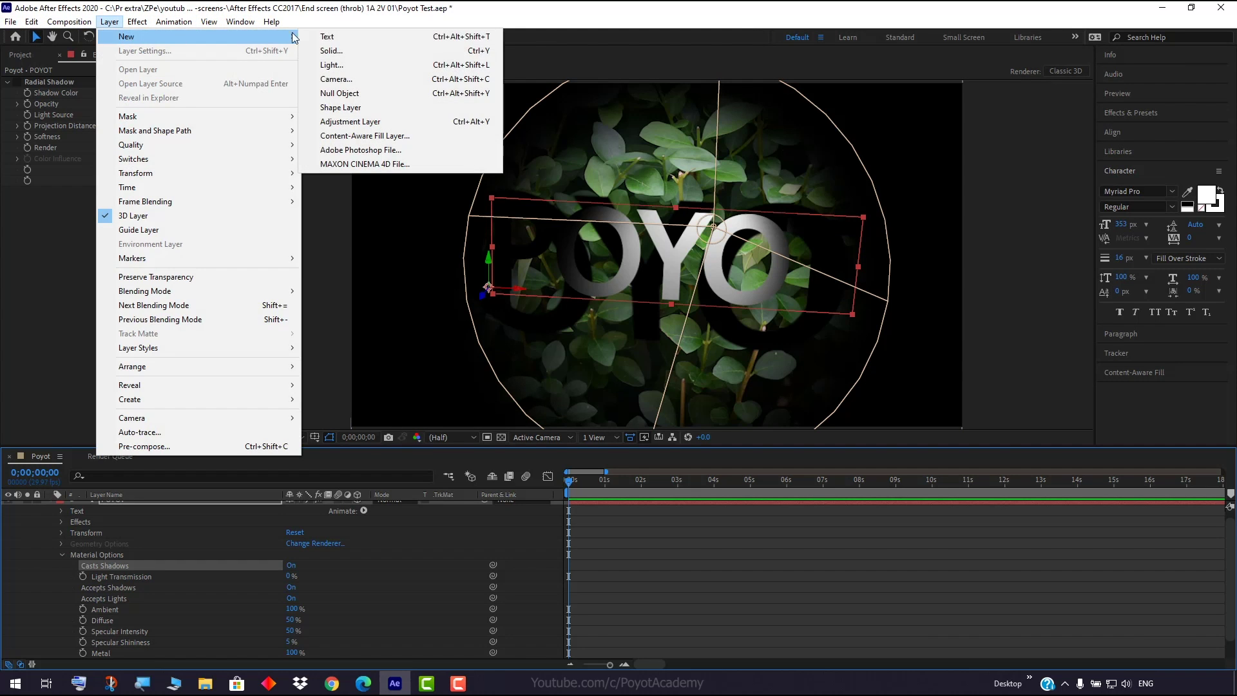
pyautogui.click(362, 76)
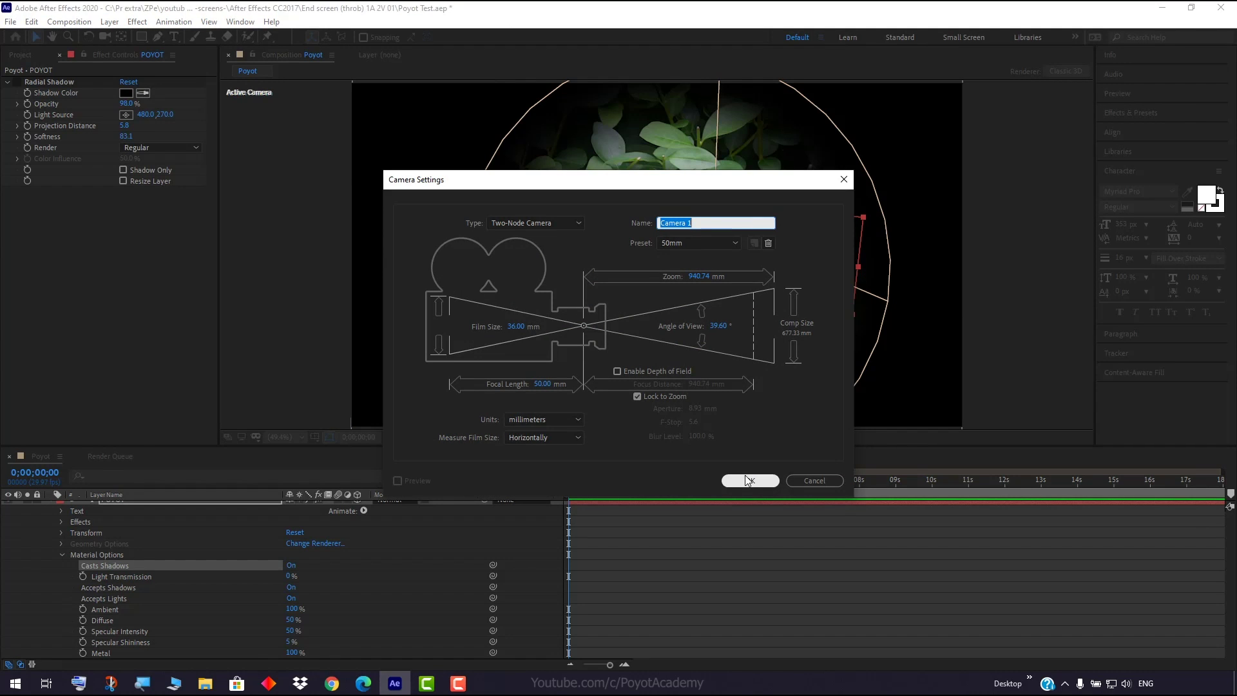
pyautogui.click(747, 482)
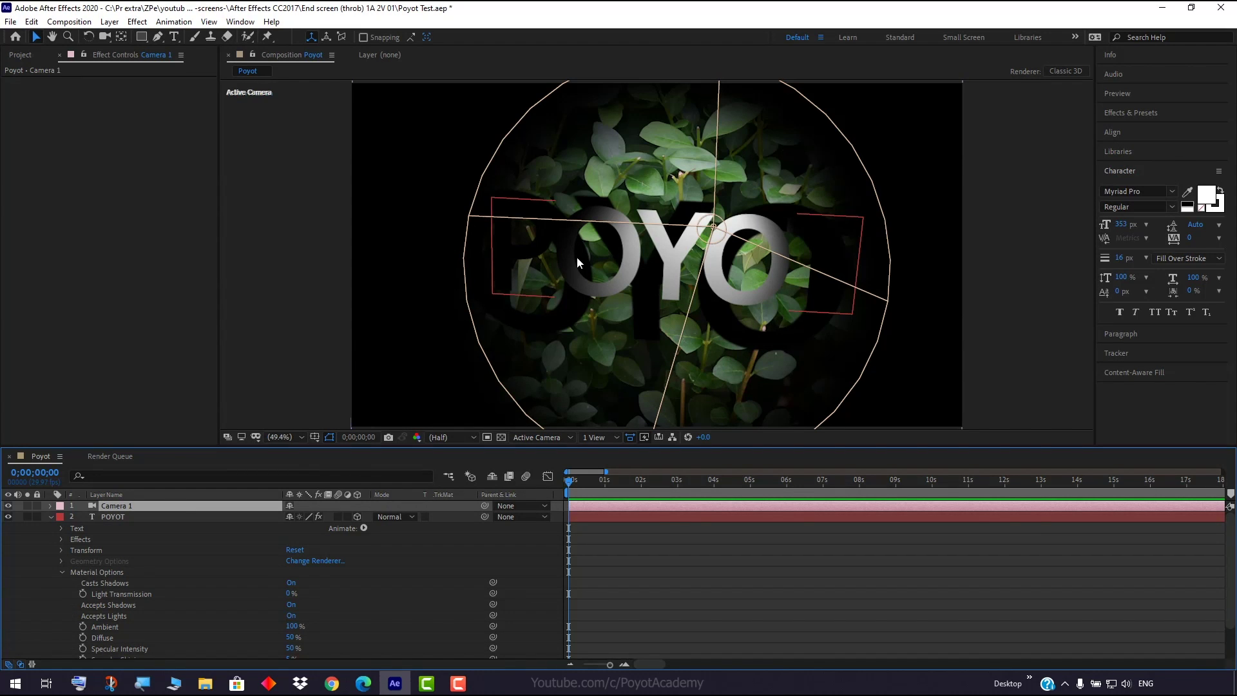
# Orbit the camera to a steep side angle with a slight tilt, showing the text's distance from the leaf image.
pyautogui.click(103, 38)
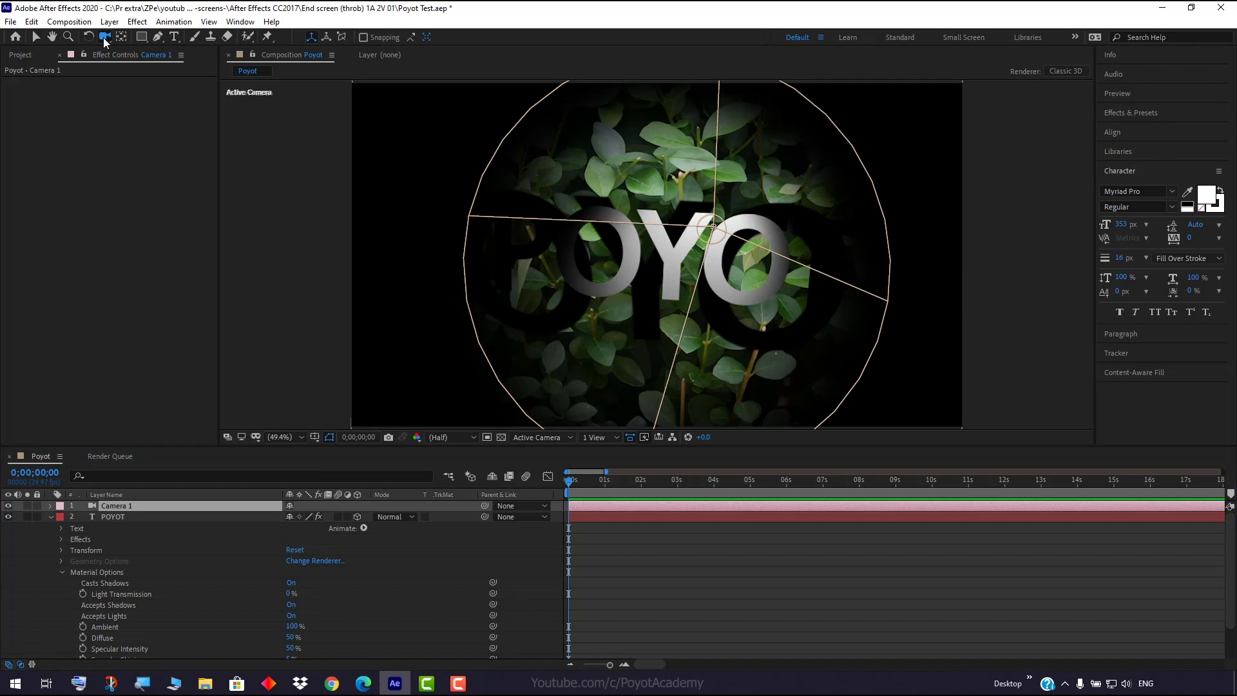
pyautogui.click(658, 255)
pyautogui.moveTo(658, 255); pyautogui.dragTo(725, 287)
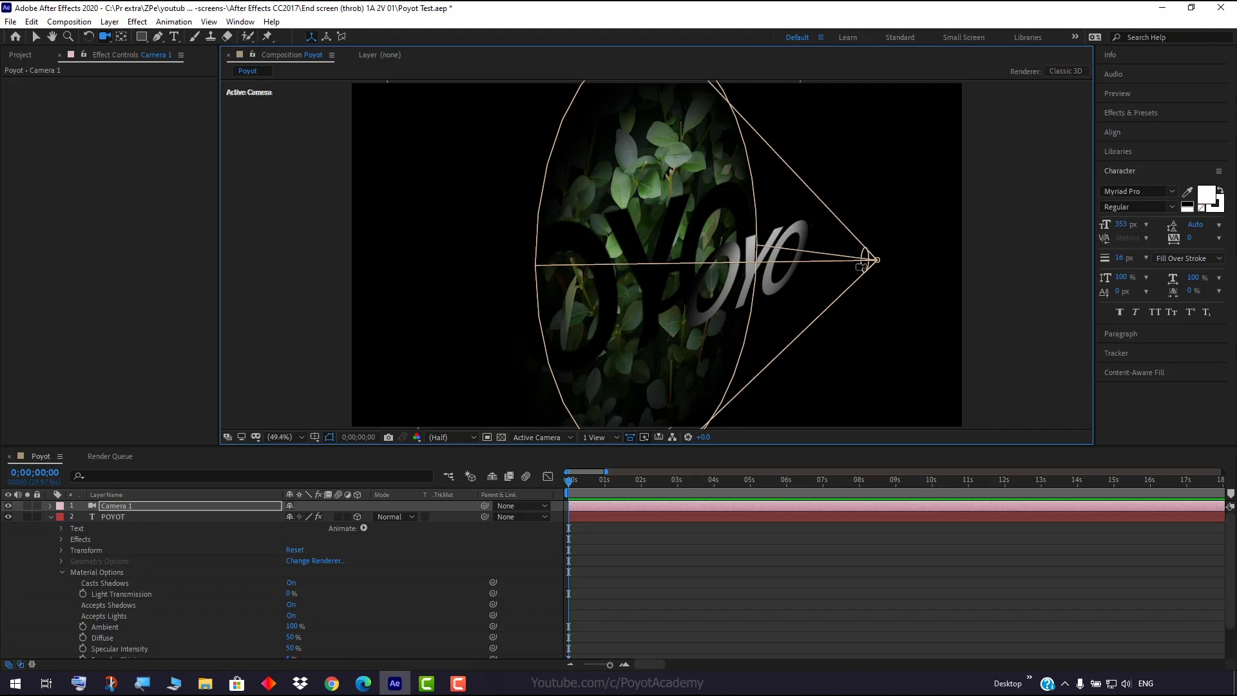
pyautogui.moveTo(708, 296); pyautogui.dragTo(693, 308)
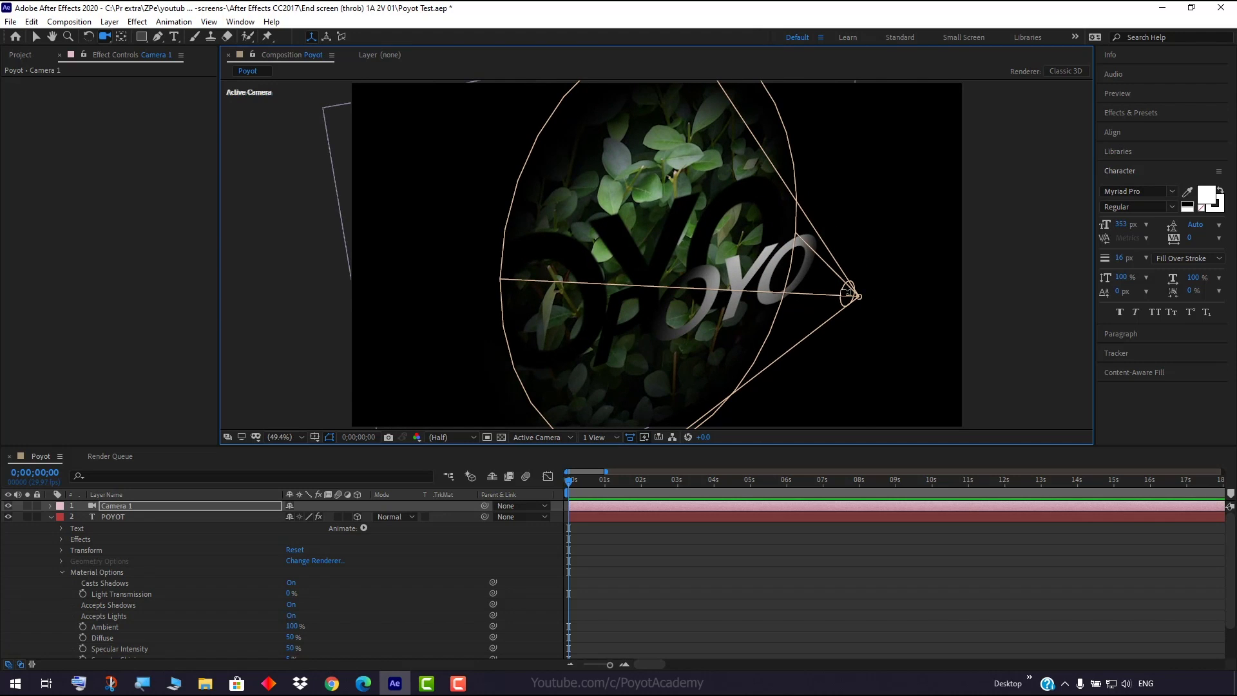
# Move the spot light a little left along its X axis, toward the start of the POYOT text.
pyautogui.click(37, 37)
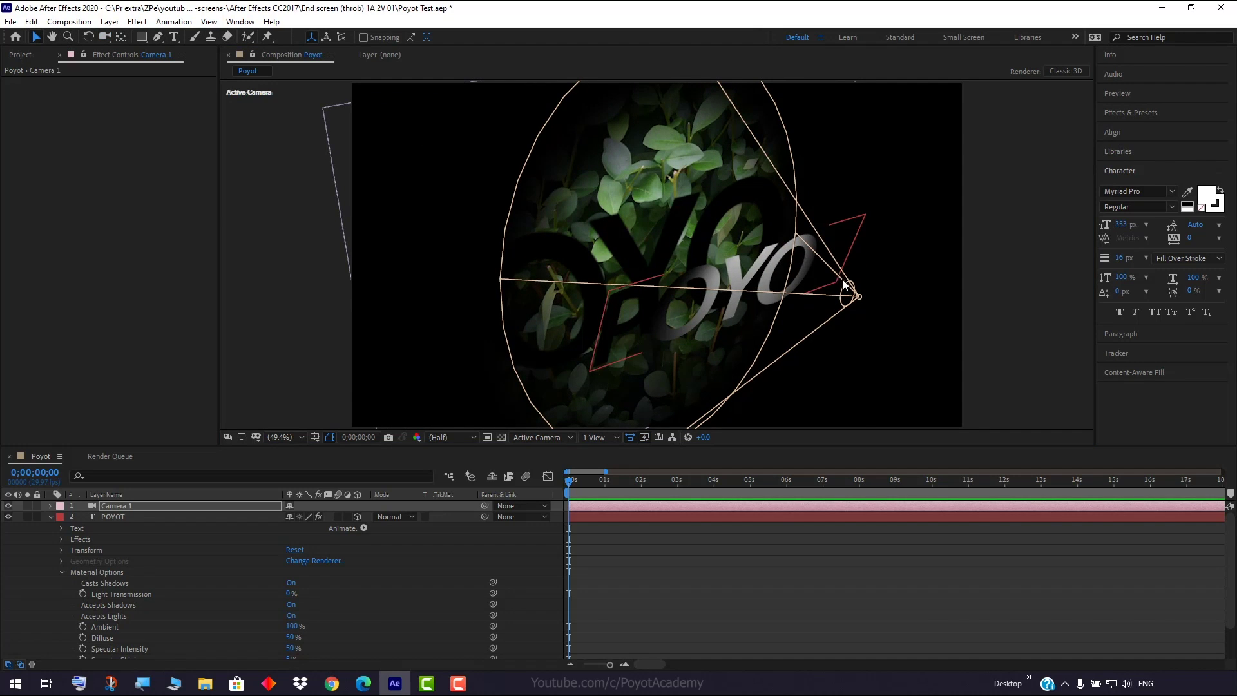
pyautogui.click(859, 297)
pyautogui.moveTo(859, 297); pyautogui.dragTo(799, 268)
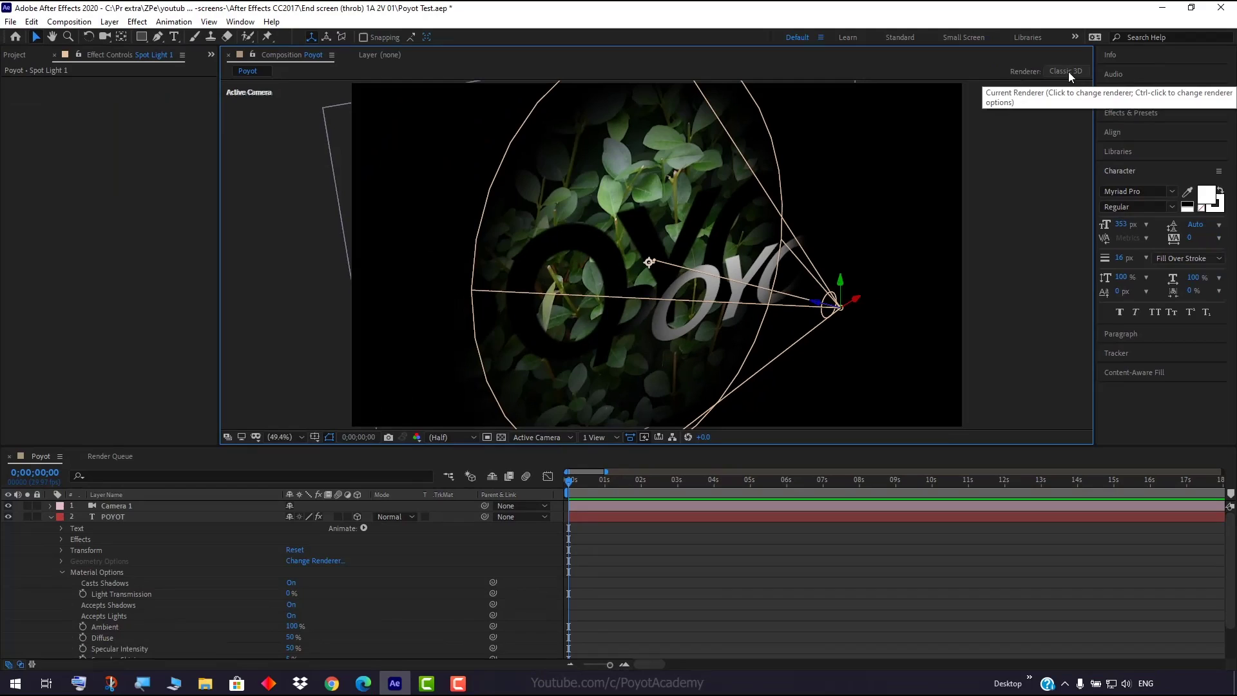
# Change the composition's 3D renderer from Classic 3D to CINEMA 4D.
pyautogui.click(1111, 64)
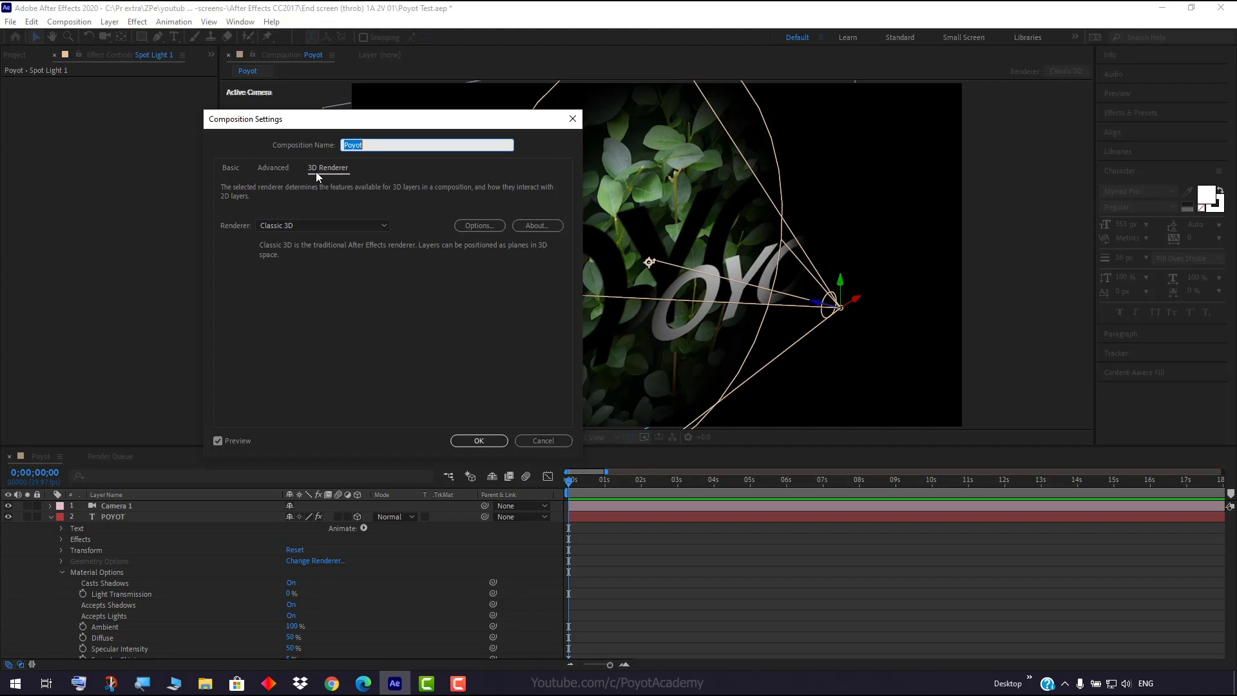
pyautogui.click(301, 225)
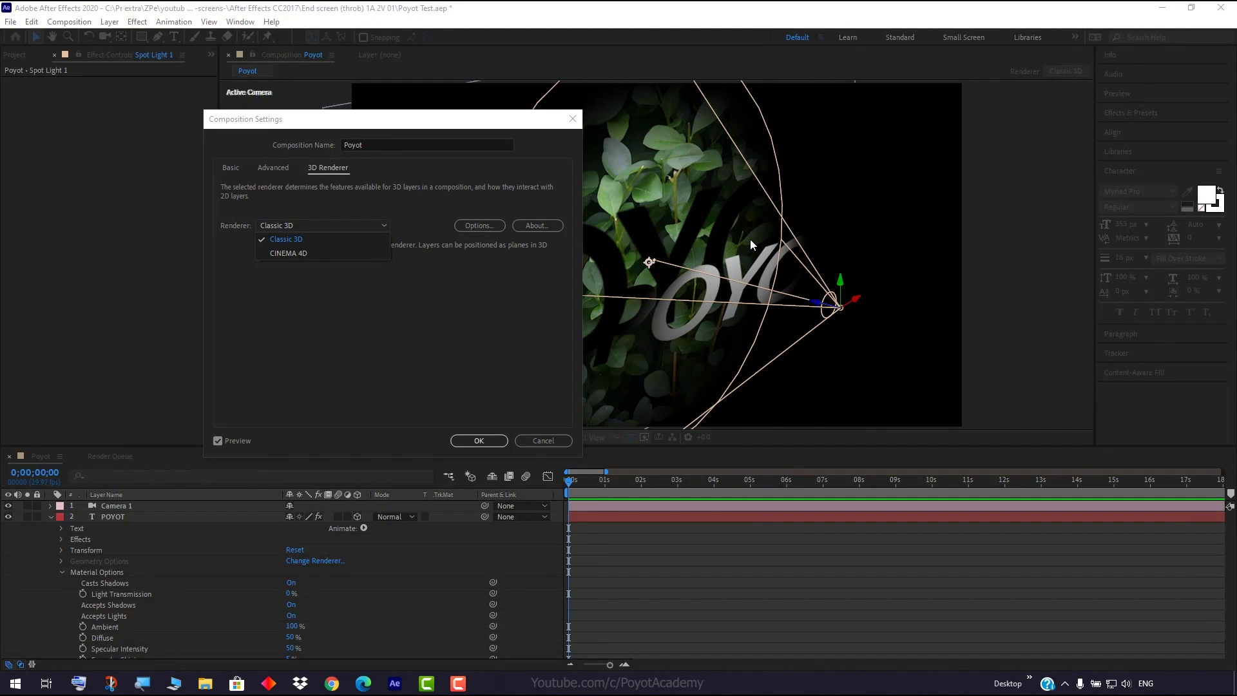
pyautogui.click(288, 256)
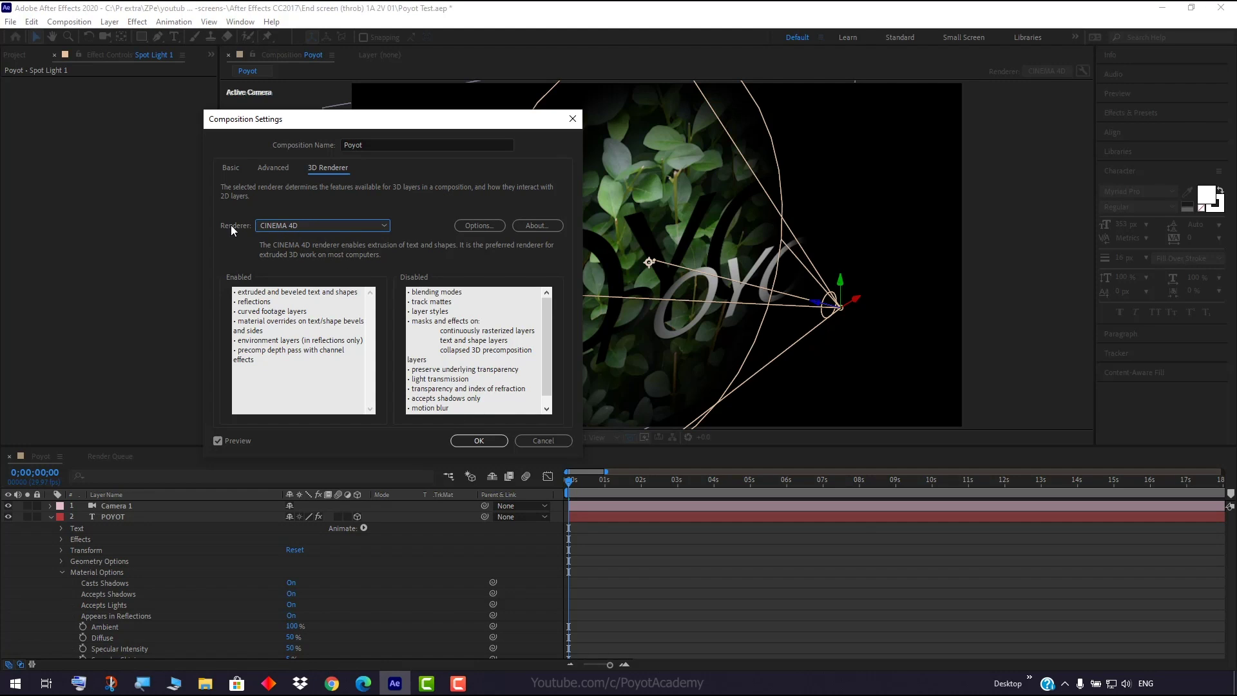
pyautogui.click(478, 442)
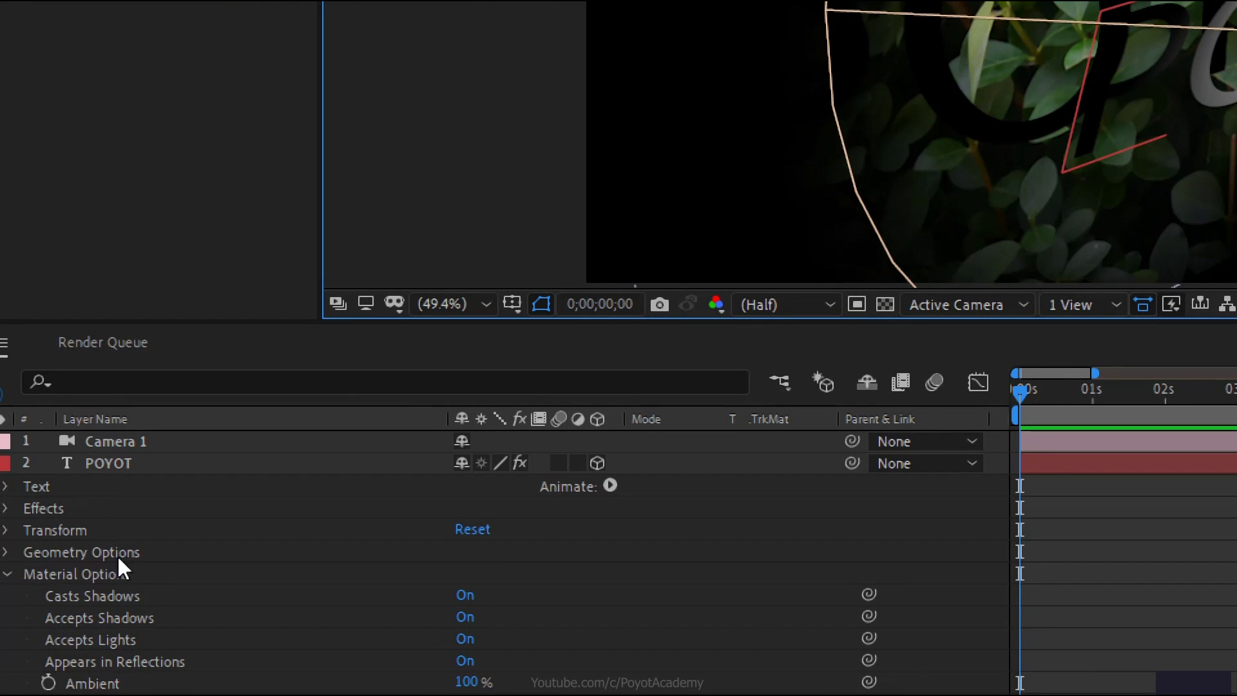
# Expand the POYOT layer's Geometry Options and set its Extrusion Depth to 112.
pyautogui.click(58, 553)
pyautogui.scroll(-3, 245, 594)
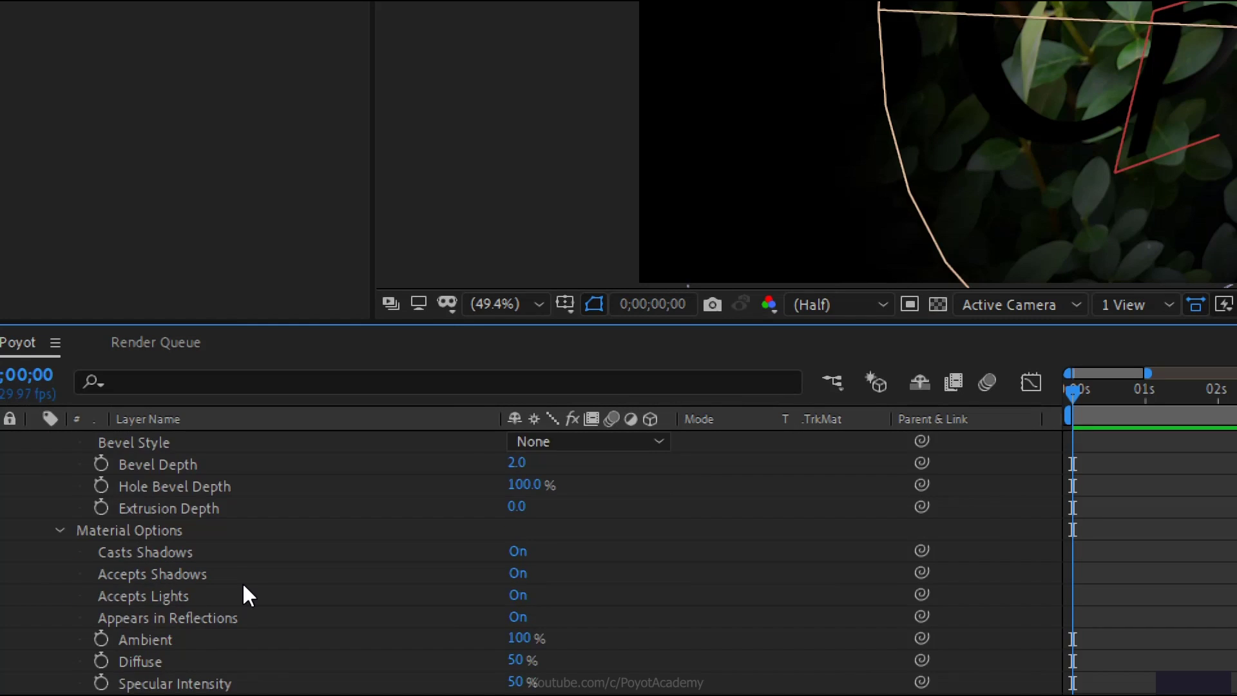
pyautogui.scroll(2, 245, 593)
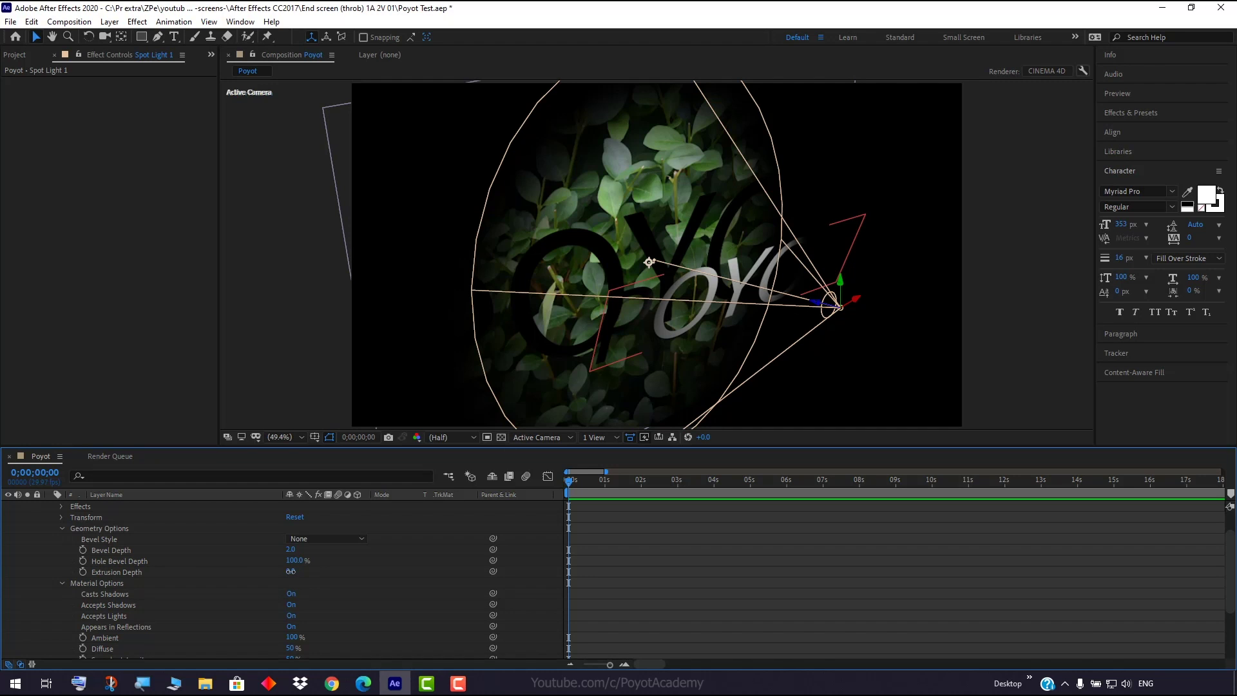
pyautogui.moveTo(290, 571); pyautogui.dragTo(371, 580)
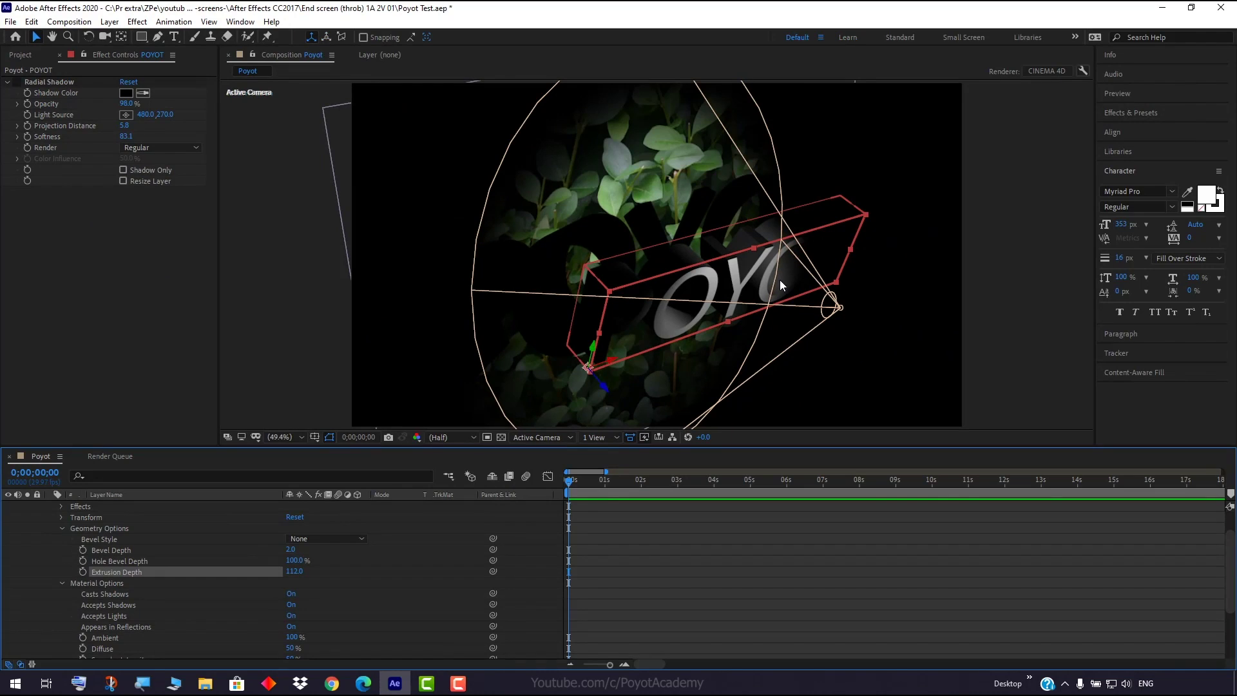
# Preview the composition with the Classic 3D renderer and discard the renderer change.
pyautogui.click(1050, 71)
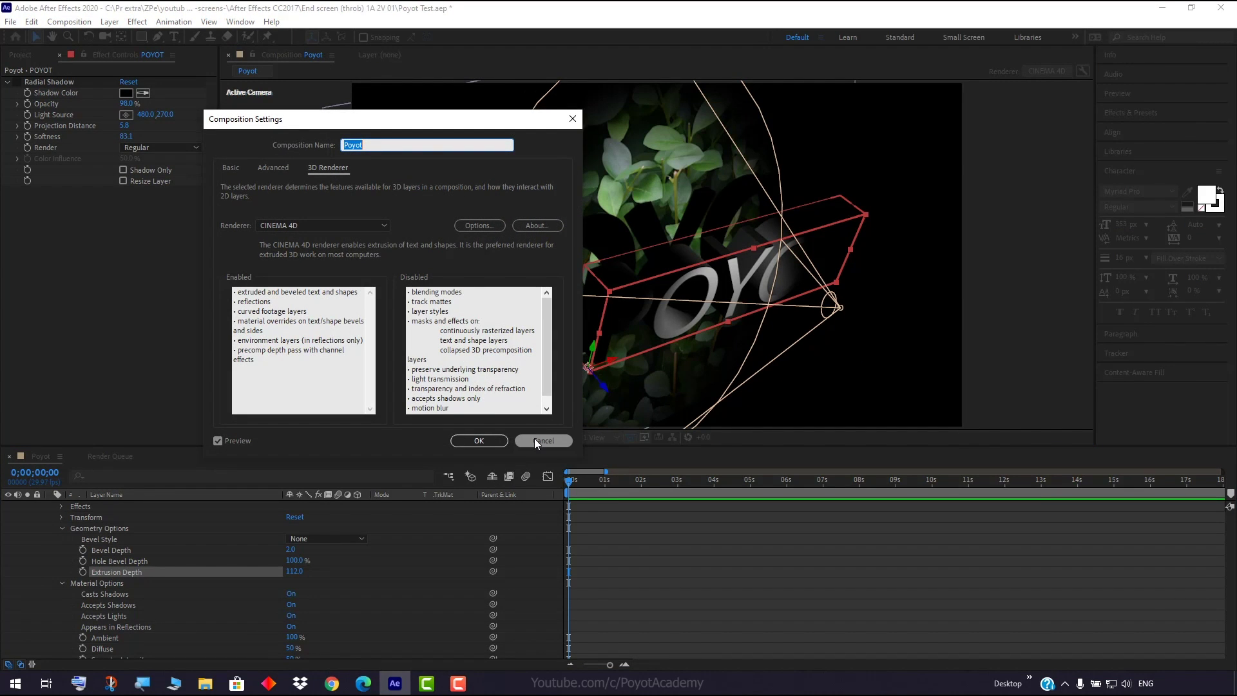
pyautogui.click(335, 228)
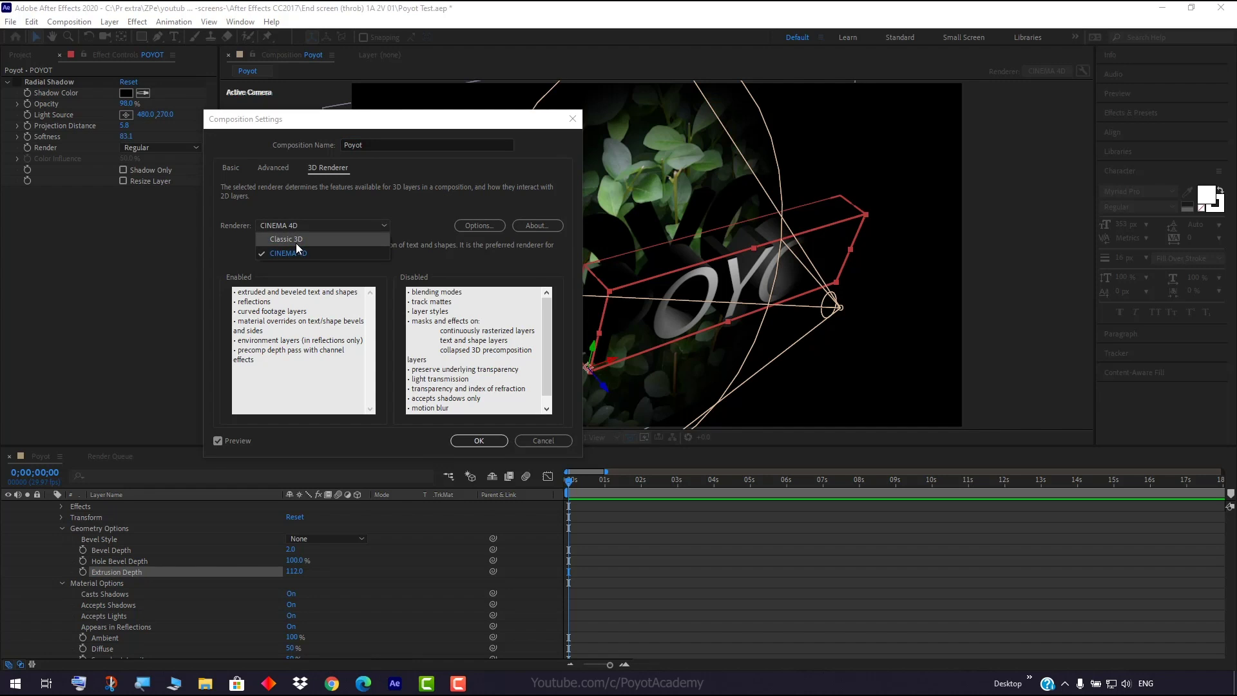
pyautogui.click(296, 242)
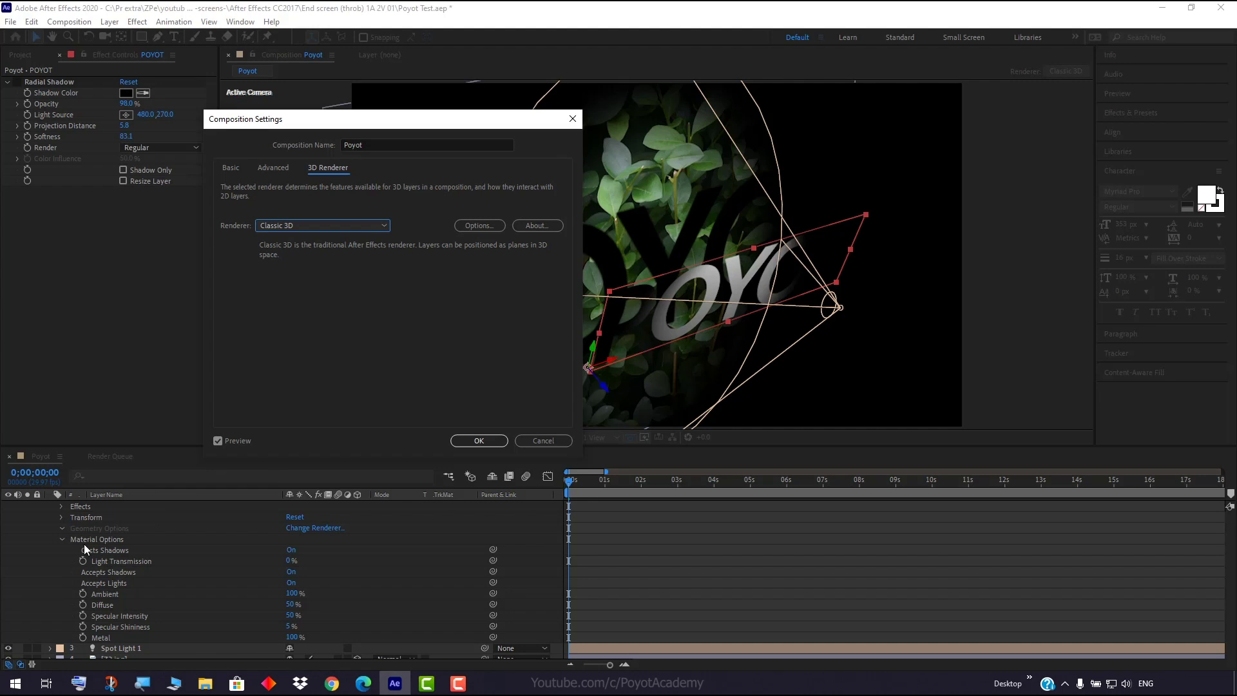
pyautogui.click(546, 443)
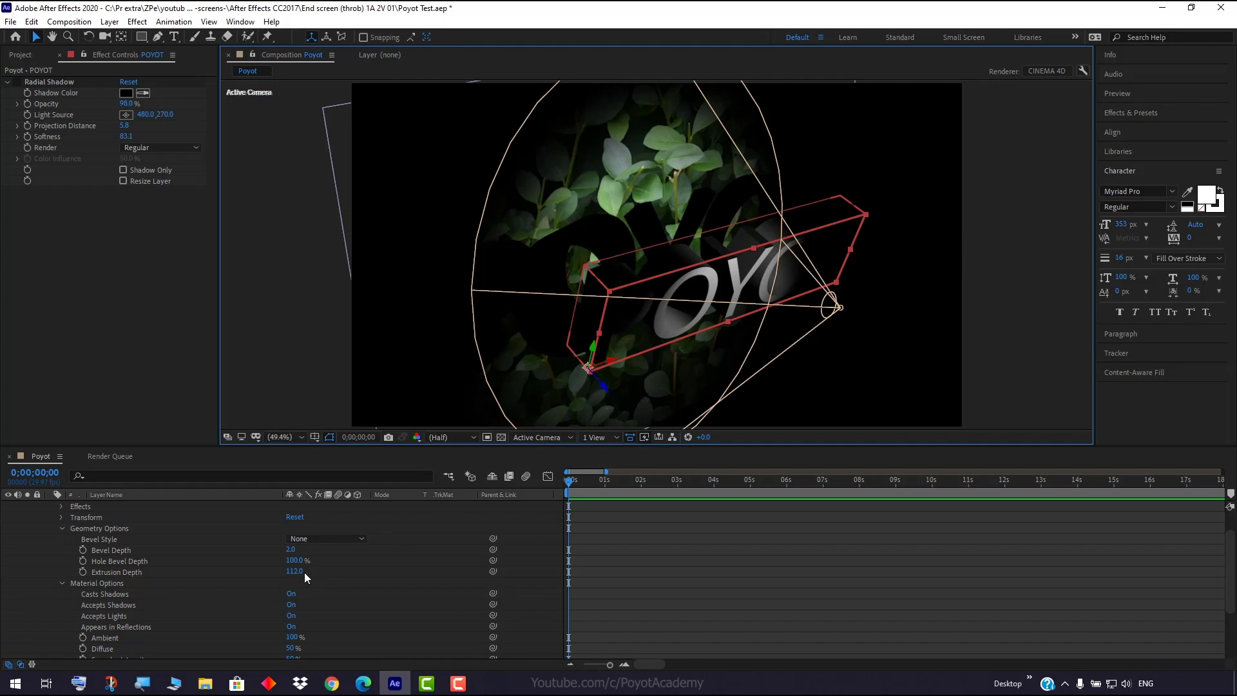
# Reduce the POYOT text's Extrusion Depth to 81, deselect the layer and inspect the extrusion in an enlarged composition view.
pyautogui.moveTo(294, 571); pyautogui.dragTo(273, 572)
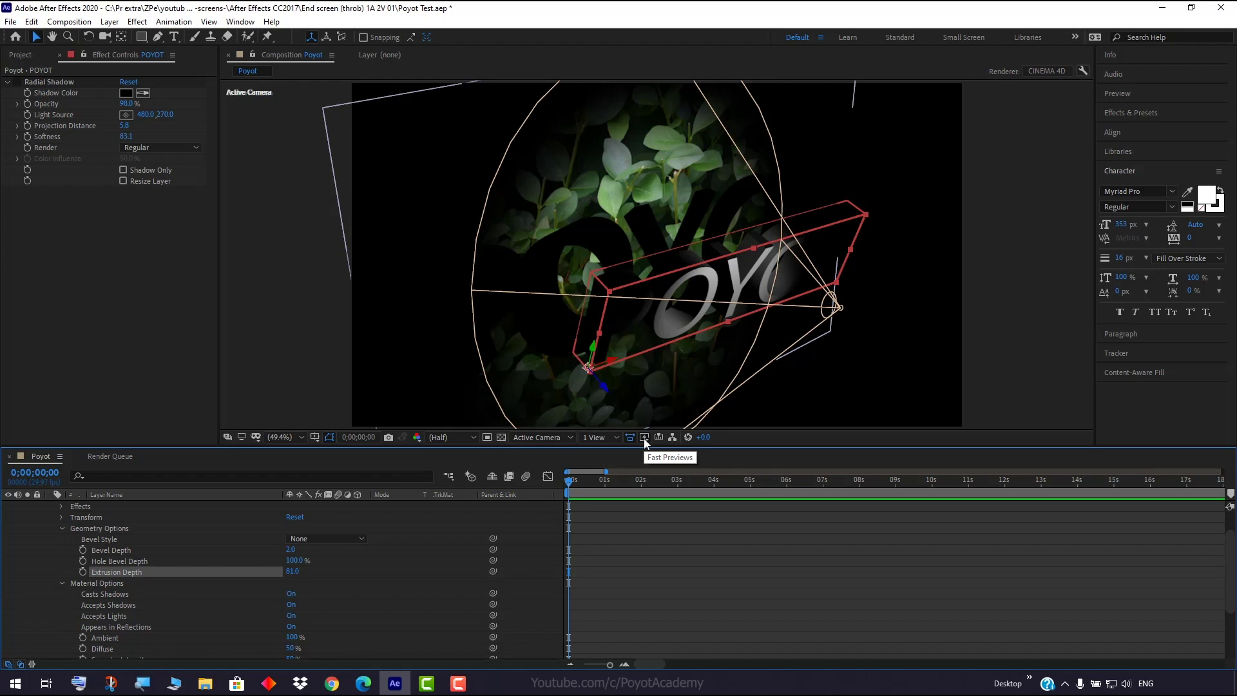
pyautogui.click(1046, 246)
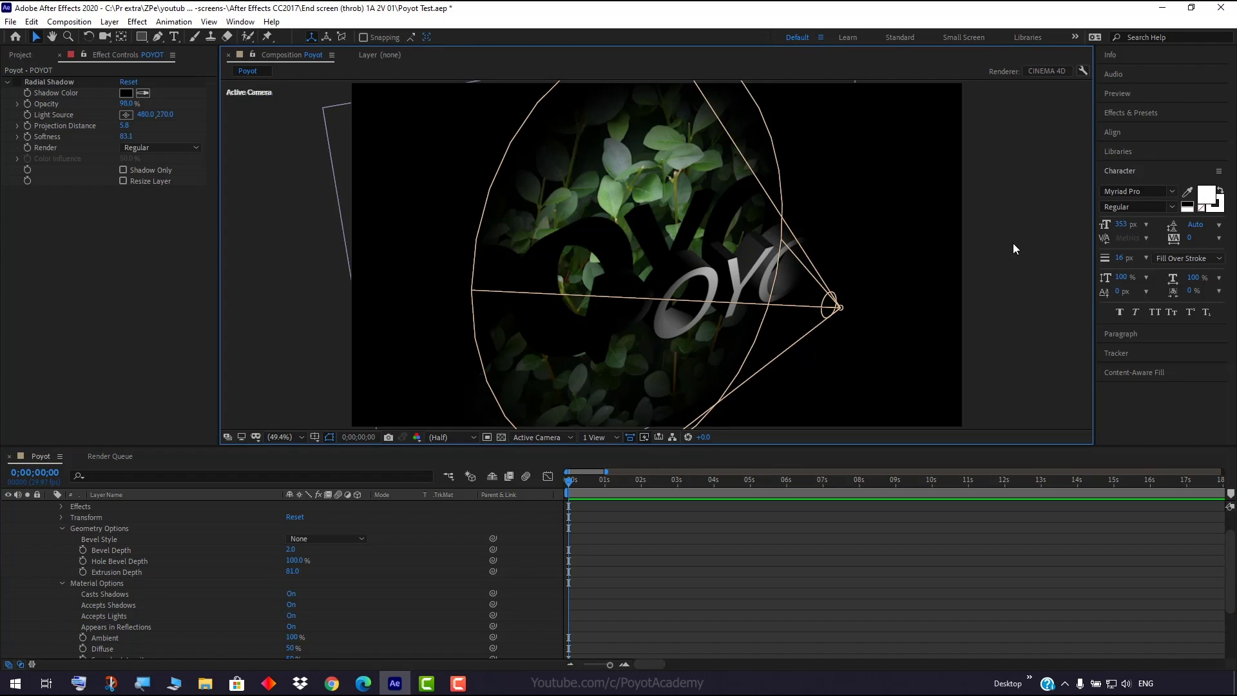
pyautogui.press('`')
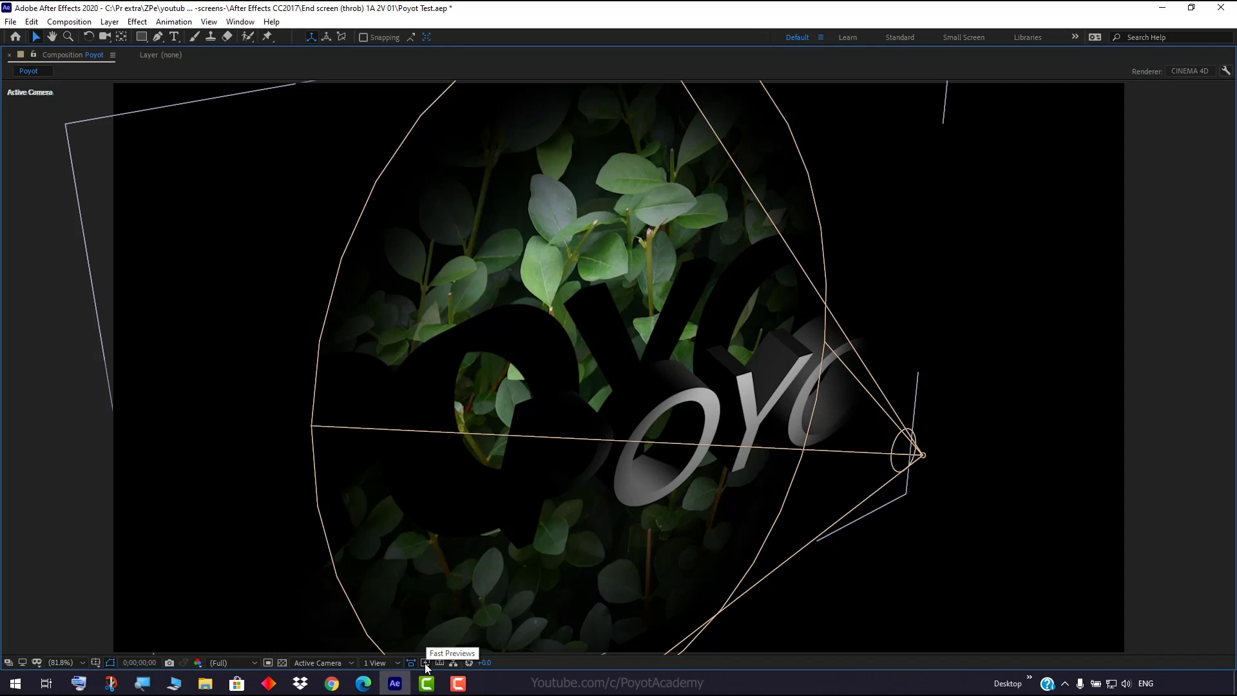
pyautogui.press('`')
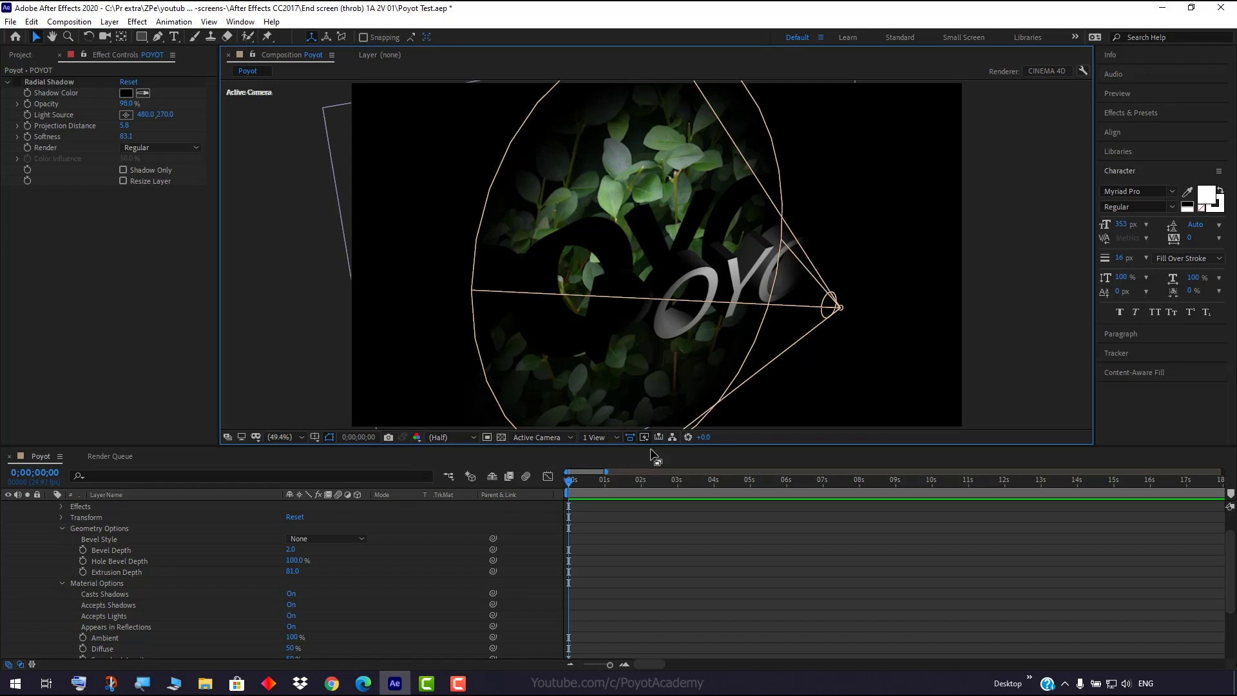
# Try the Fast Draft mode of Fast Previews on the scene and return to Adaptive Resolution.
pyautogui.click(644, 437)
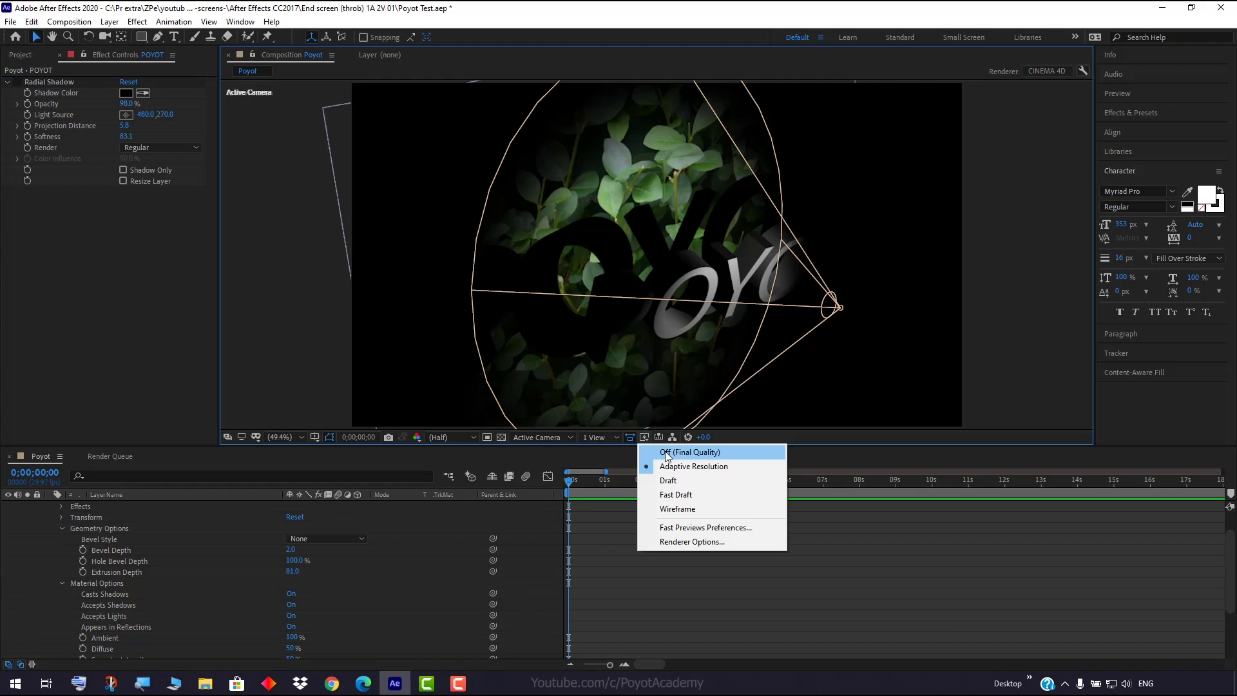
pyautogui.click(692, 493)
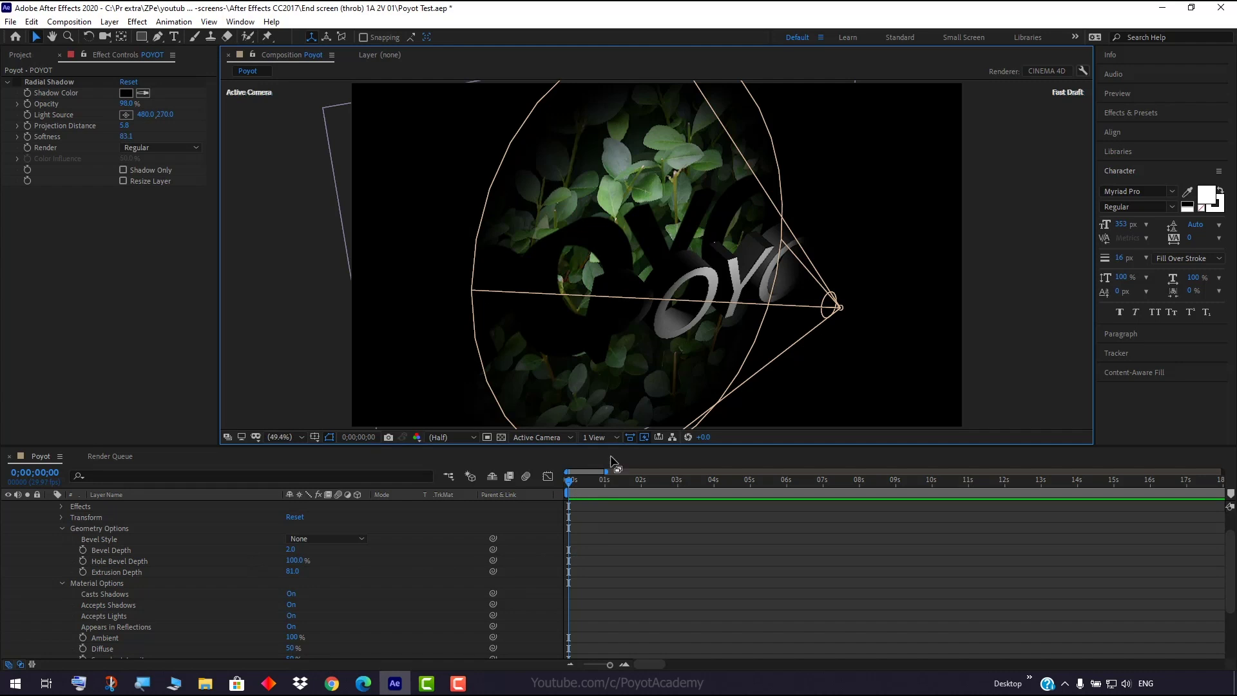
pyautogui.click(644, 438)
pyautogui.click(686, 466)
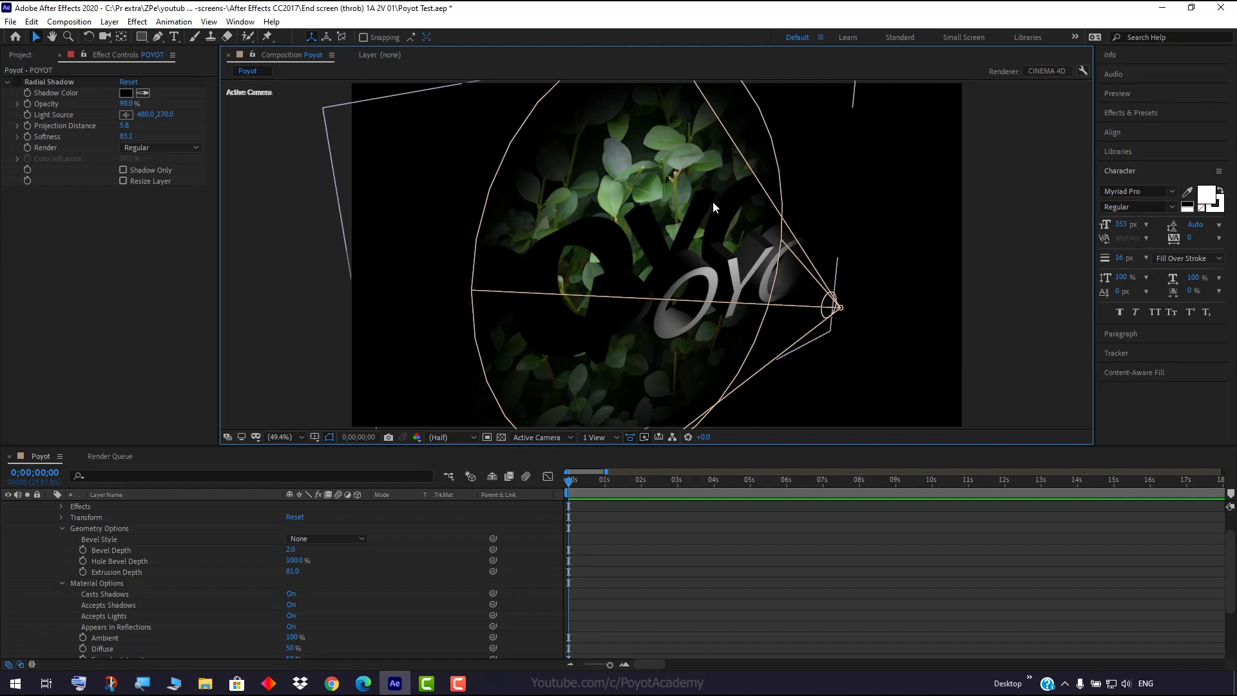
pyautogui.click(843, 271)
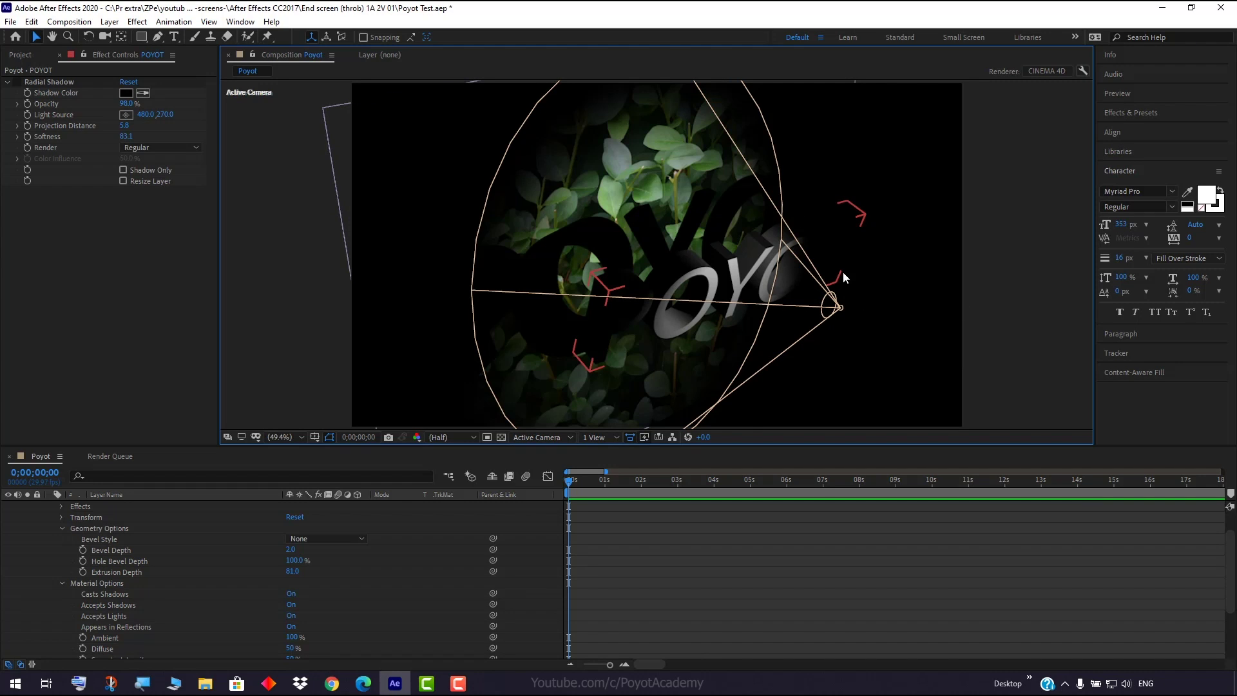
pyautogui.click(937, 311)
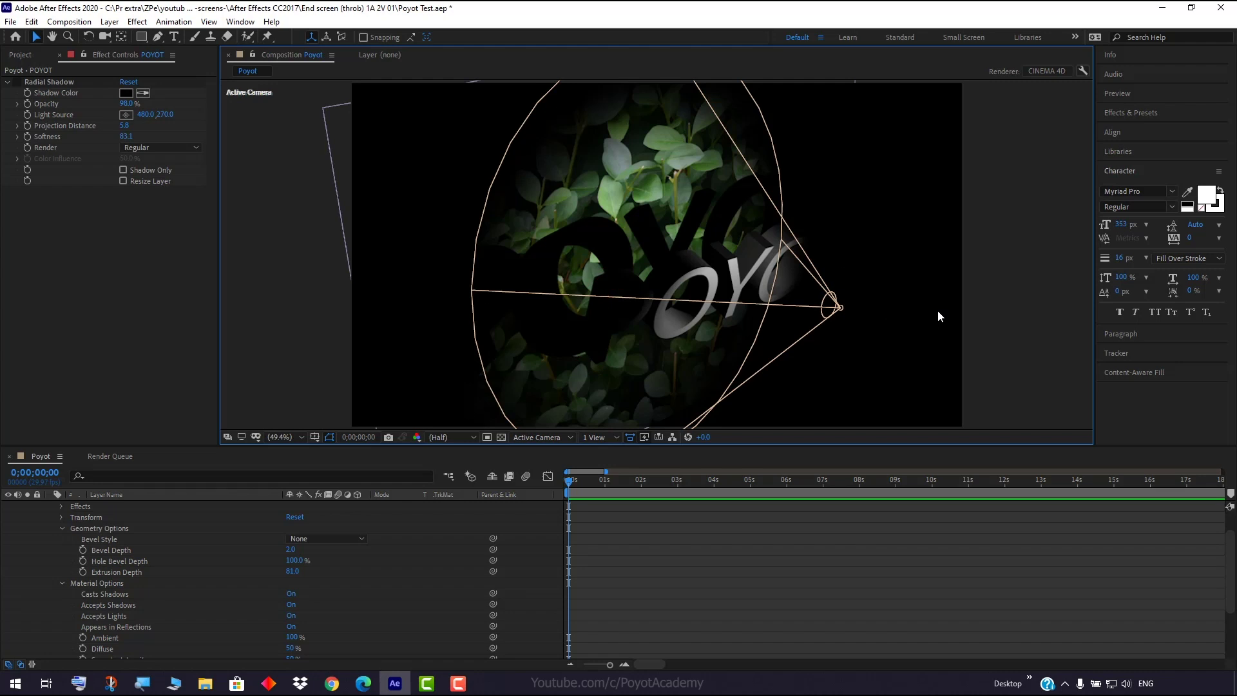